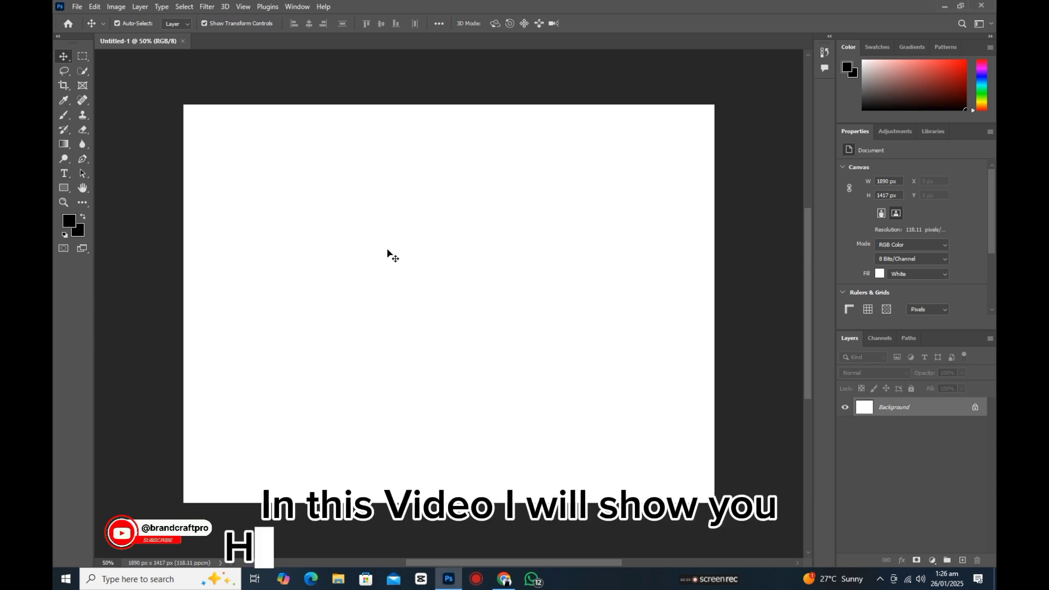
# Add a text layer with a capital letter C in Impact Regular on the upper part of the canvas.
pyautogui.click(65, 173)
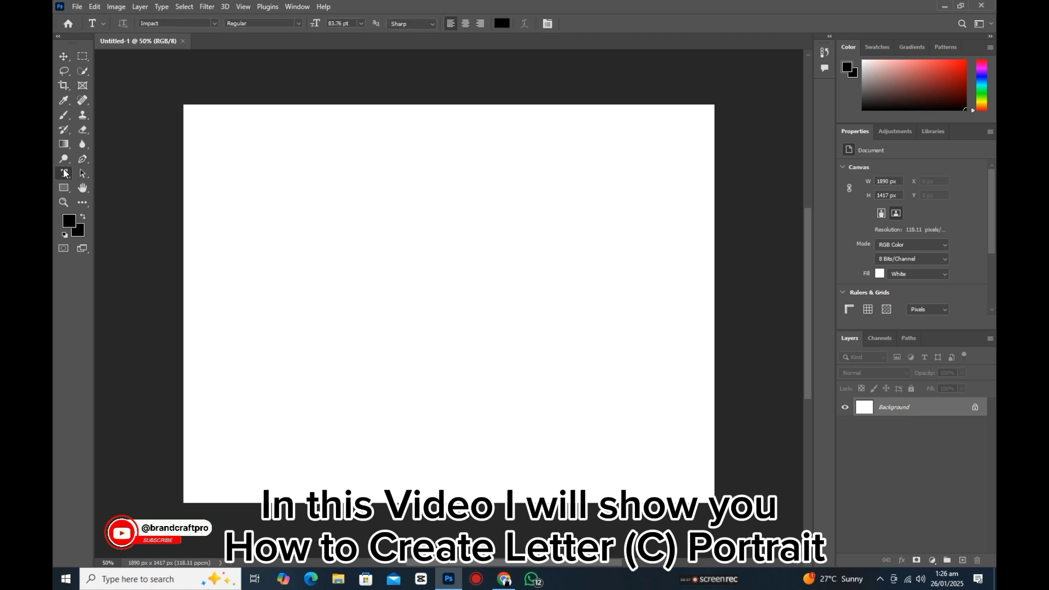
pyautogui.click(356, 219)
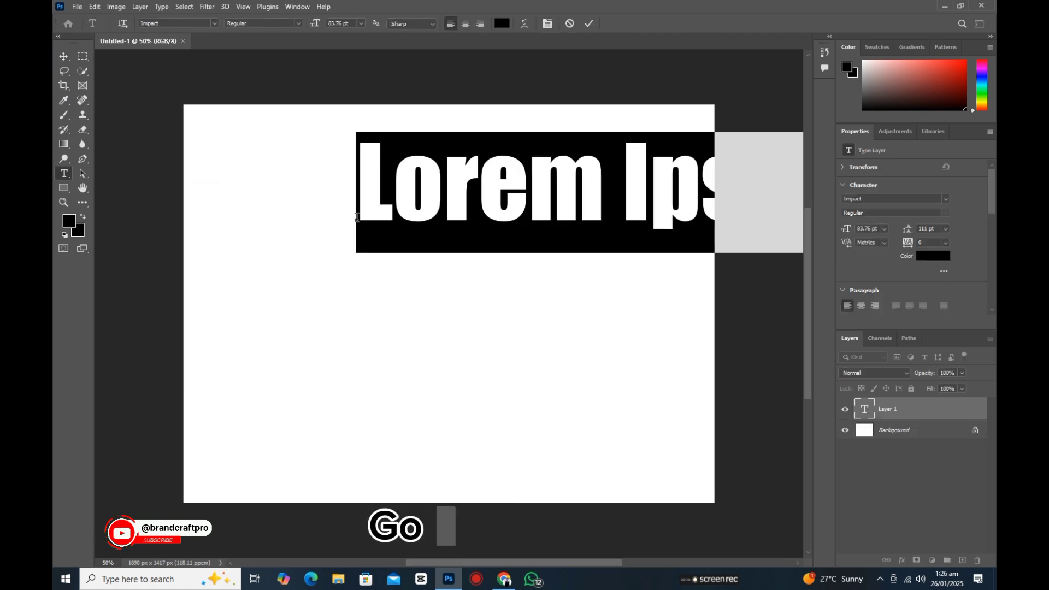
pyautogui.write('C')
pyautogui.press('BackSpace')
pyautogui.write('C')
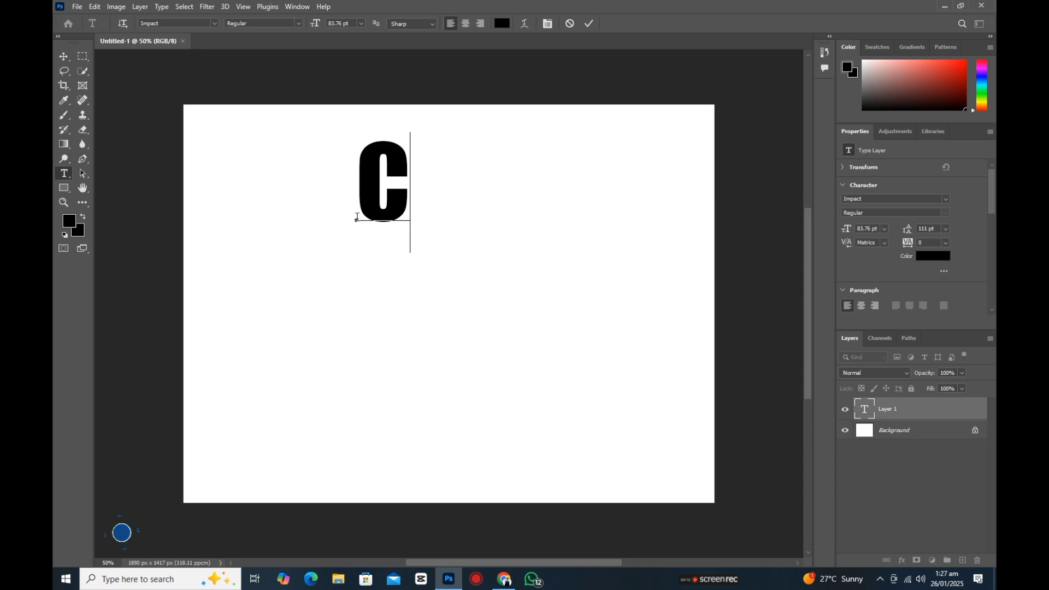
# Scale the letter C to about 253% and center it horizontally in the upper part of the canvas.
pyautogui.click(66, 58)
pyautogui.click(411, 192)
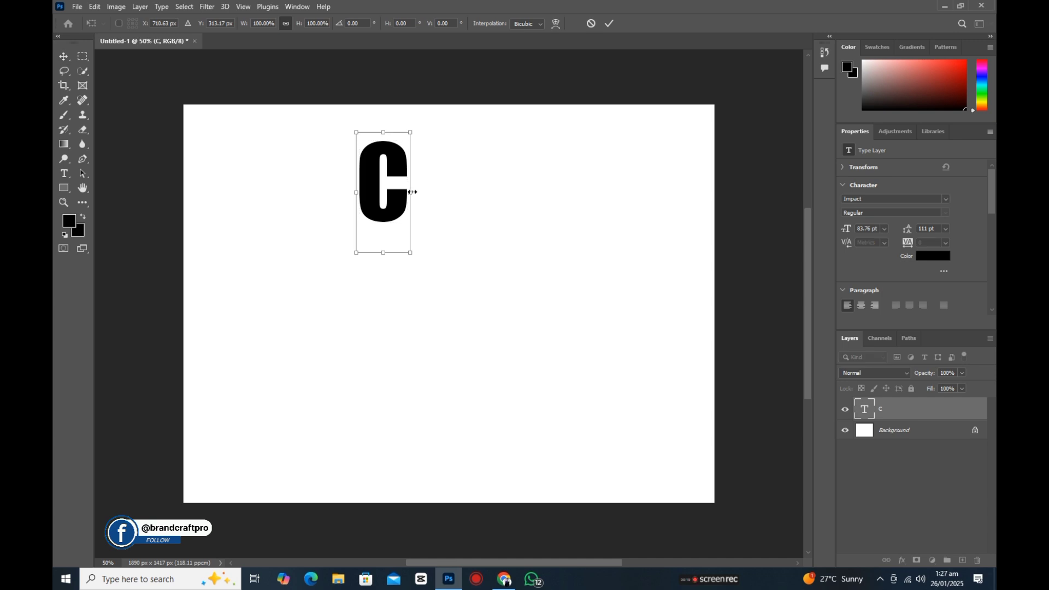
pyautogui.moveTo(412, 191); pyautogui.dragTo(478, 192)
pyautogui.moveTo(463, 143); pyautogui.dragTo(506, 186)
pyautogui.moveTo(510, 238); pyautogui.dragTo(524, 243)
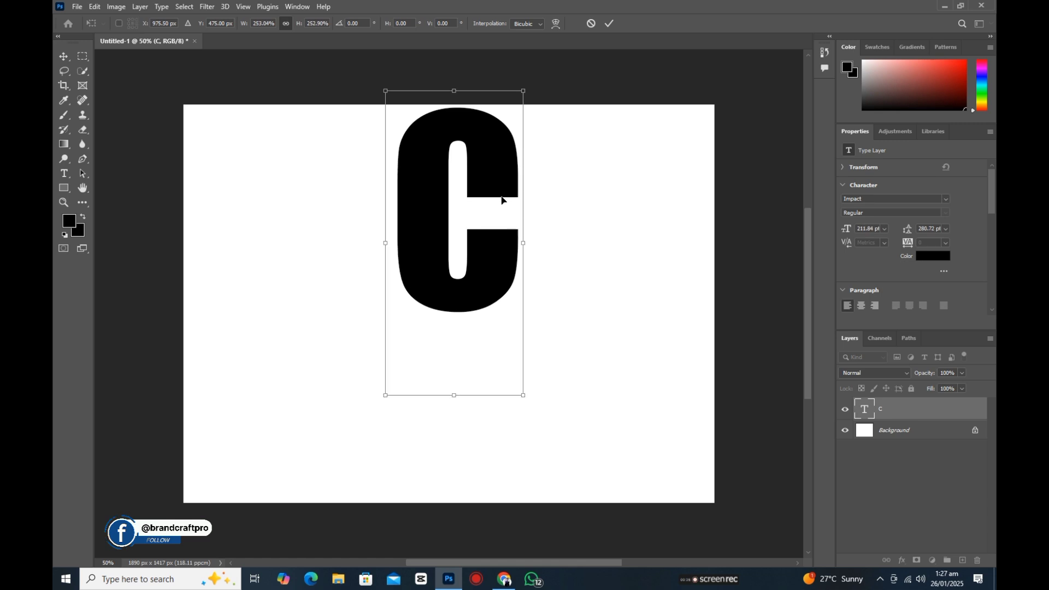
pyautogui.moveTo(501, 200); pyautogui.dragTo(498, 203)
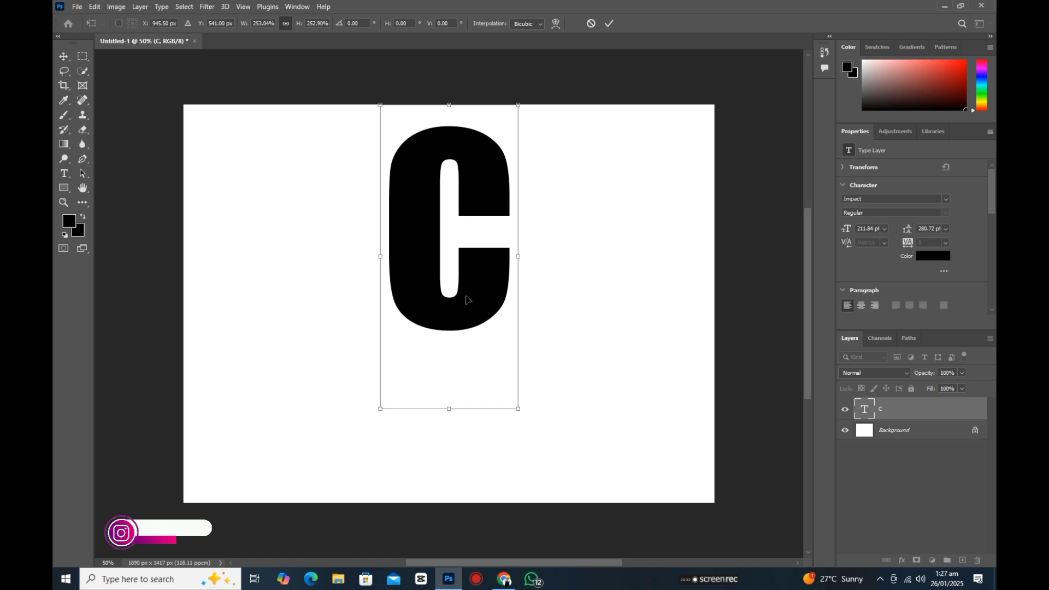
pyautogui.press('Return')
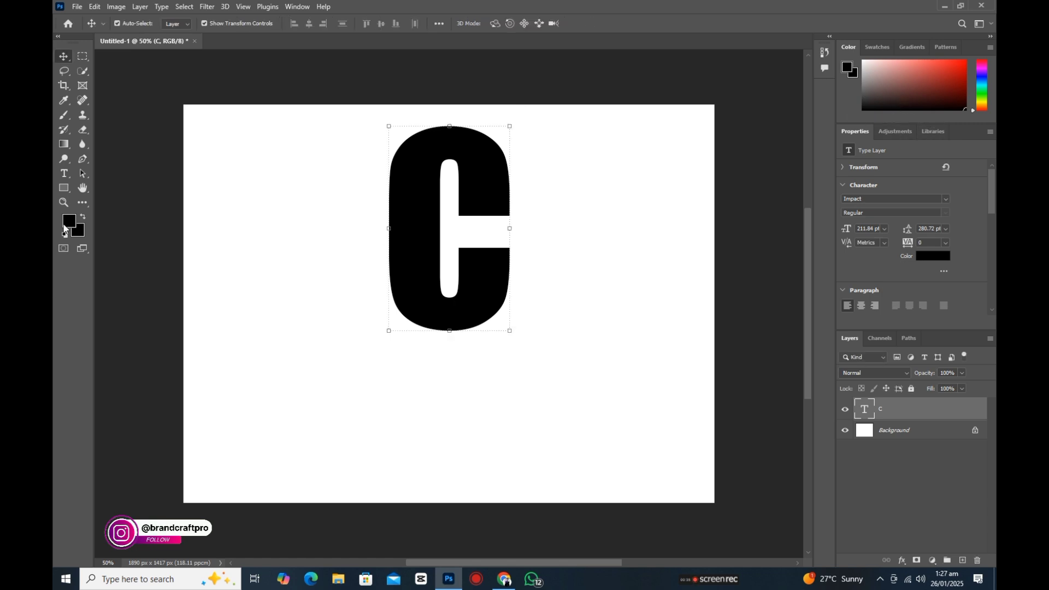
# Choose a dark gray foreground color and fill the letter C with it.
pyautogui.click(69, 222)
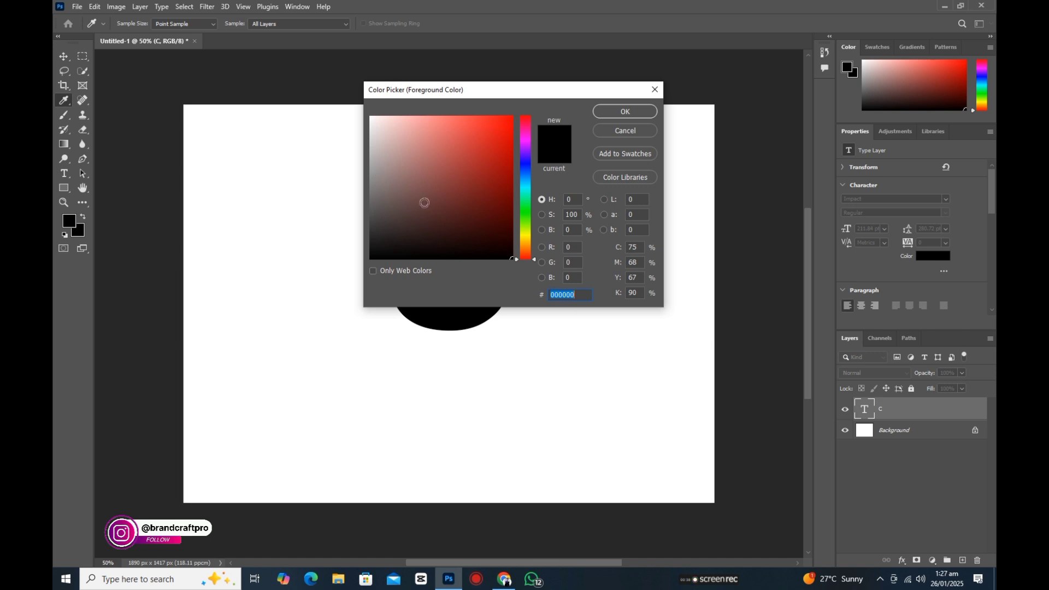
pyautogui.click(617, 112)
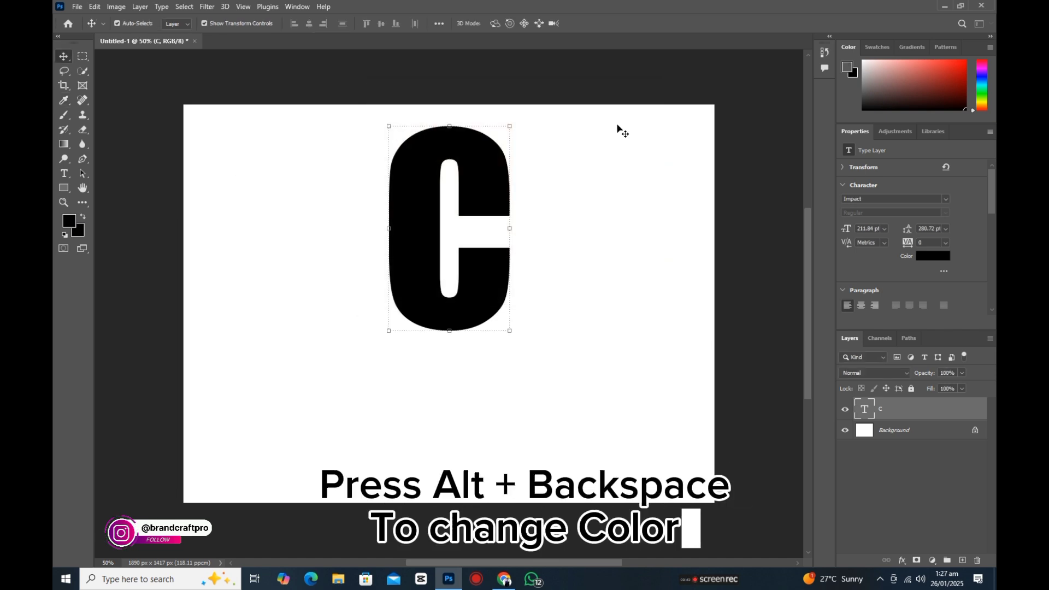
pyautogui.hotkey('alt', 'BackSpace')
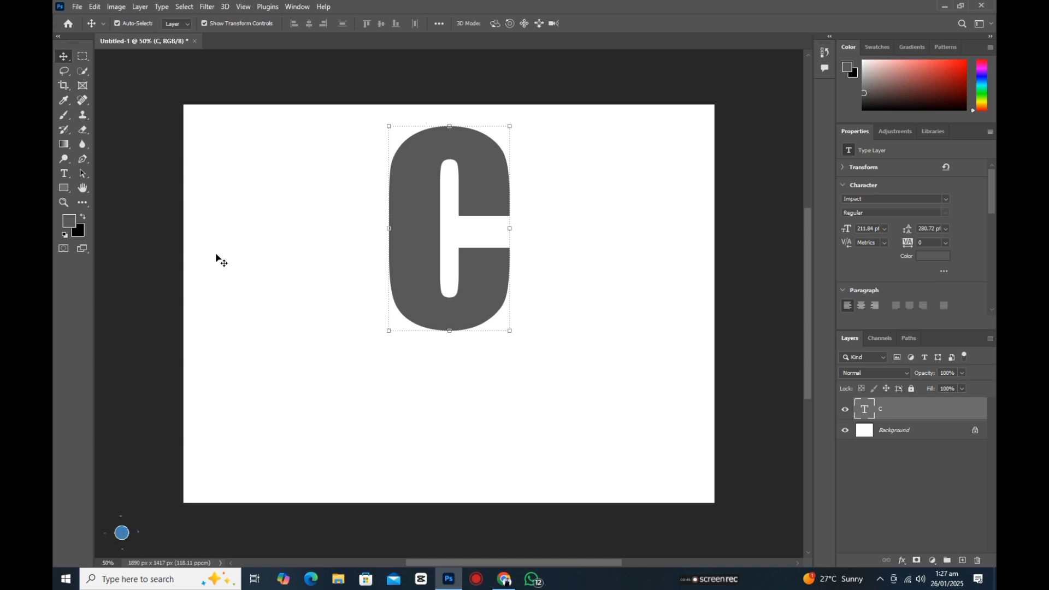
# Set the background color to white (ffffff) and keep the gray foreground color.
pyautogui.click(78, 230)
pyautogui.click(372, 117)
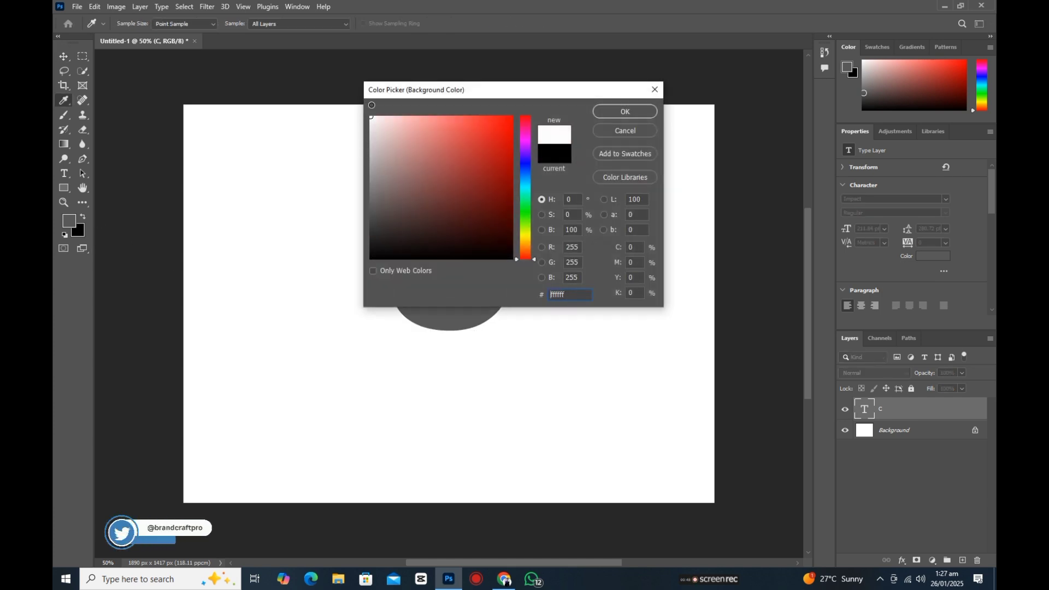
pyautogui.click(649, 112)
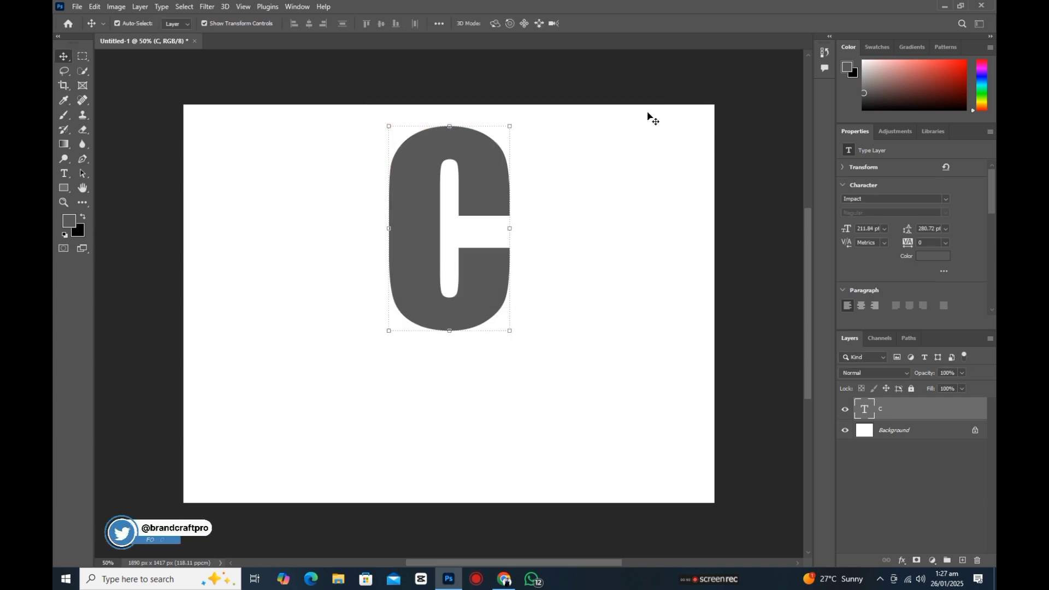
pyautogui.click(68, 224)
pyautogui.click(614, 110)
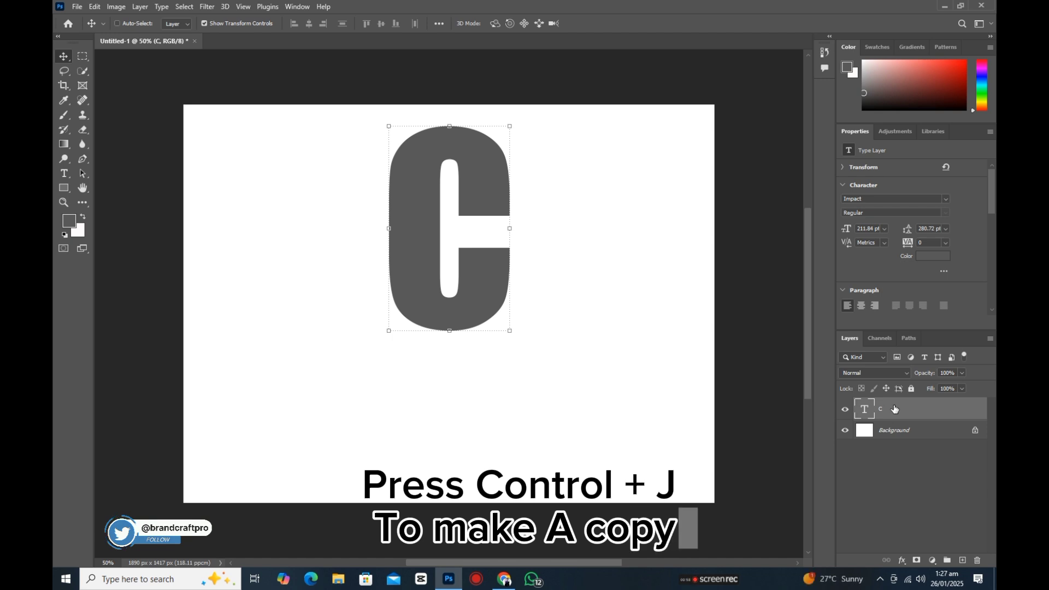
# Duplicate the letter C layer and recolor the copy a much darker, near-black gray.
pyautogui.hotkey('ctrl', 'j')
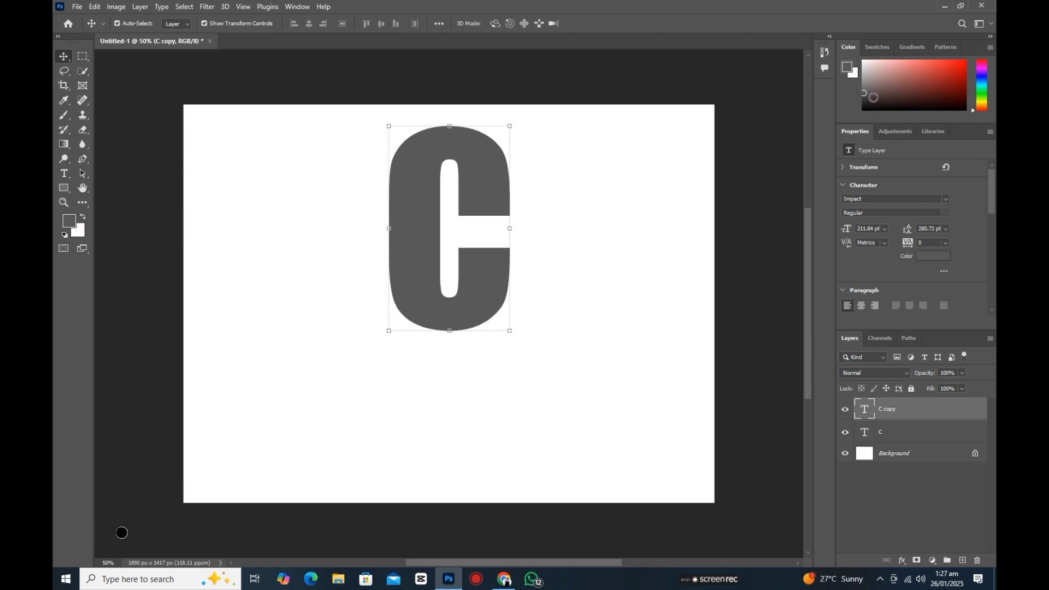
pyautogui.moveTo(866, 95); pyautogui.dragTo(863, 103)
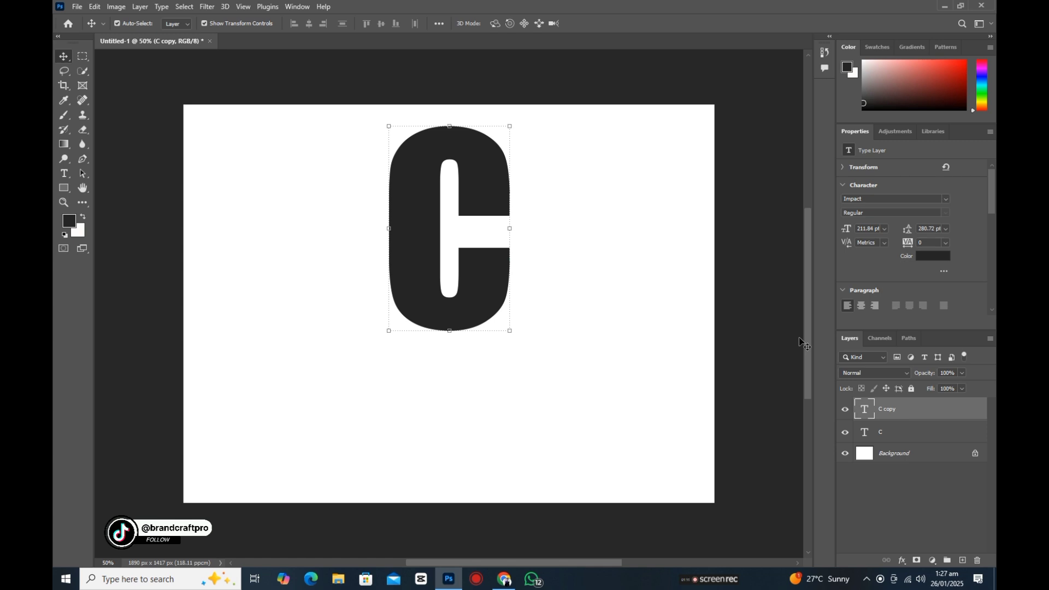
# Put the original letter C layer into a group and name it 3D EFFECT.
pyautogui.click(881, 432)
pyautogui.hotkey('ctrl', 'g')
pyautogui.doubleClick(885, 427)
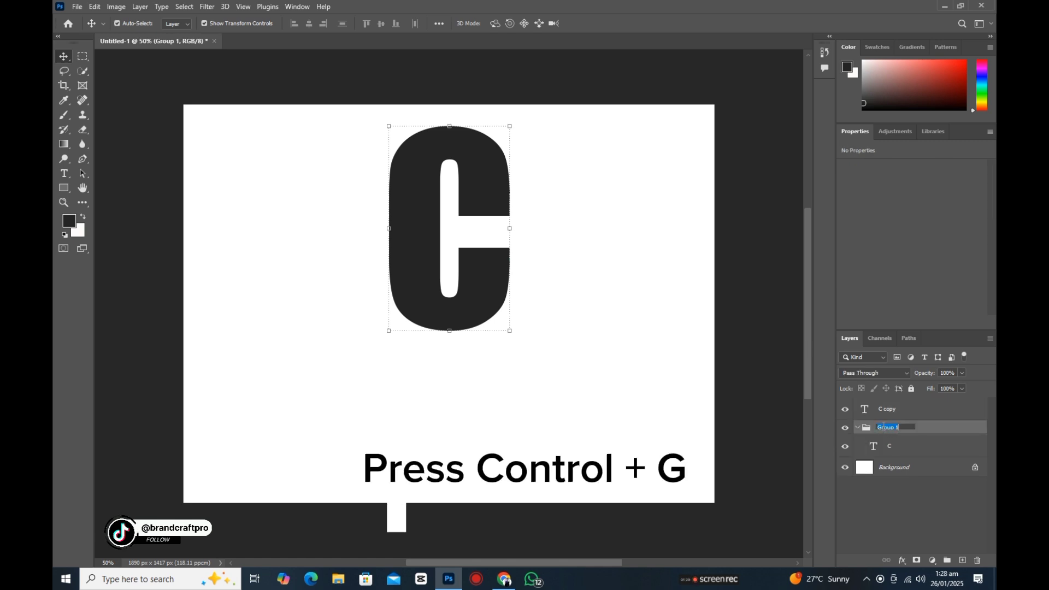
pyautogui.write('3D EF')
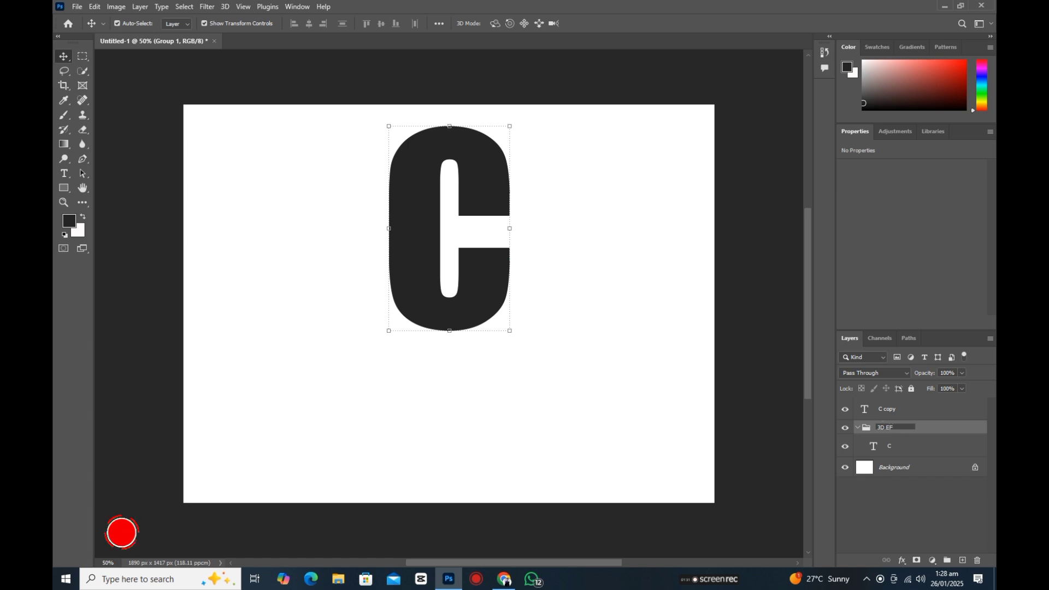
pyautogui.write('FFECT')
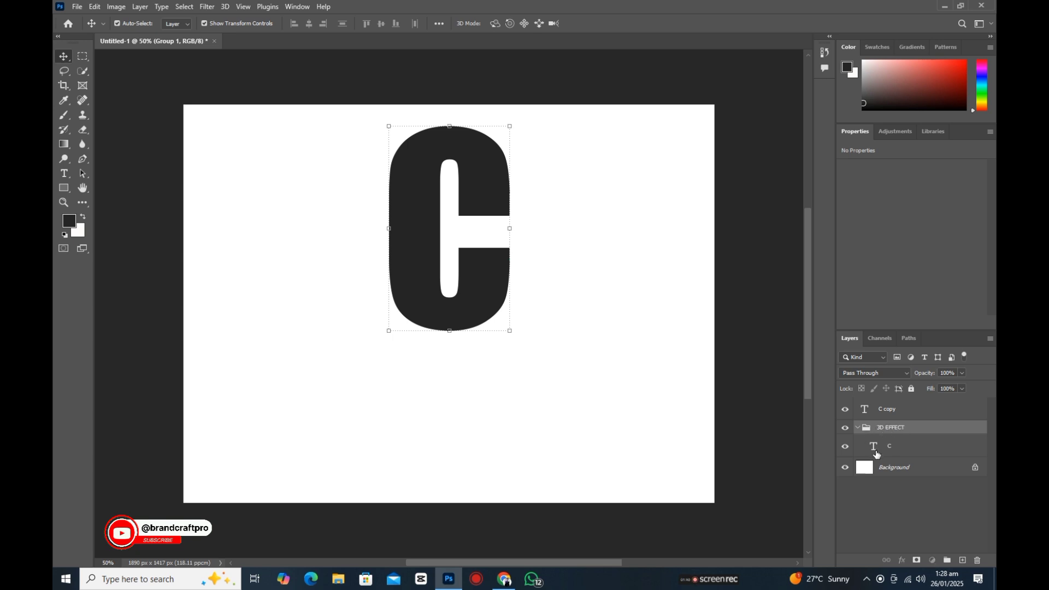
# Build the letter's 3D depth by duplicating the C layer inside the 3D EFFECT group about 34 times, nudging each copy to the right.
pyautogui.moveTo(876, 454); pyautogui.dragTo(881, 449)
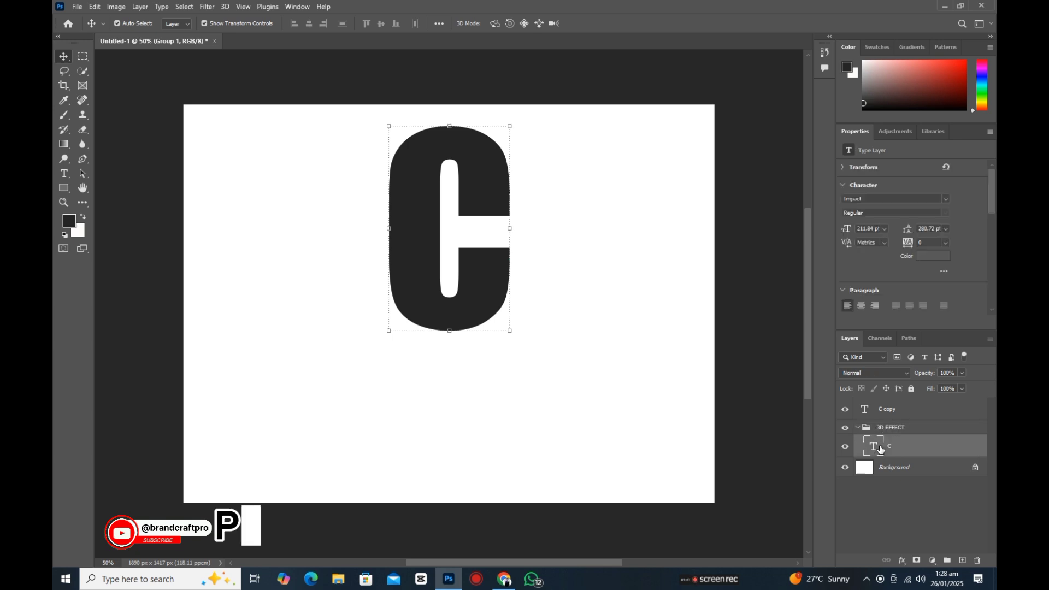
pyautogui.hotkey('ctrl', 'alt', 'Right')
pyautogui.hotkey('ctrl', 'alt', 'Right')
pyautogui.hotkey('ctrl', 'alt', 'Right')
pyautogui.hotkey('ctrl', 'alt', 'Right')
pyautogui.hotkey('ctrl', 'alt', 'Right')
pyautogui.hotkey('ctrl', 'alt', 'Right')
pyautogui.hotkey('ctrl', 'alt', 'Right')
pyautogui.hotkey('ctrl', 'alt', 'Right')
pyautogui.hotkey('ctrl', 'alt', 'Right')
pyautogui.hotkey('ctrl', 'alt', 'Right')
pyautogui.hotkey('ctrl', 'alt', 'Right')
pyautogui.hotkey('ctrl', 'alt', 'Right')
pyautogui.hotkey('ctrl', 'alt', 'Right')
pyautogui.hotkey('ctrl', 'alt', 'Right')
pyautogui.hotkey('ctrl', 'alt', 'Right')
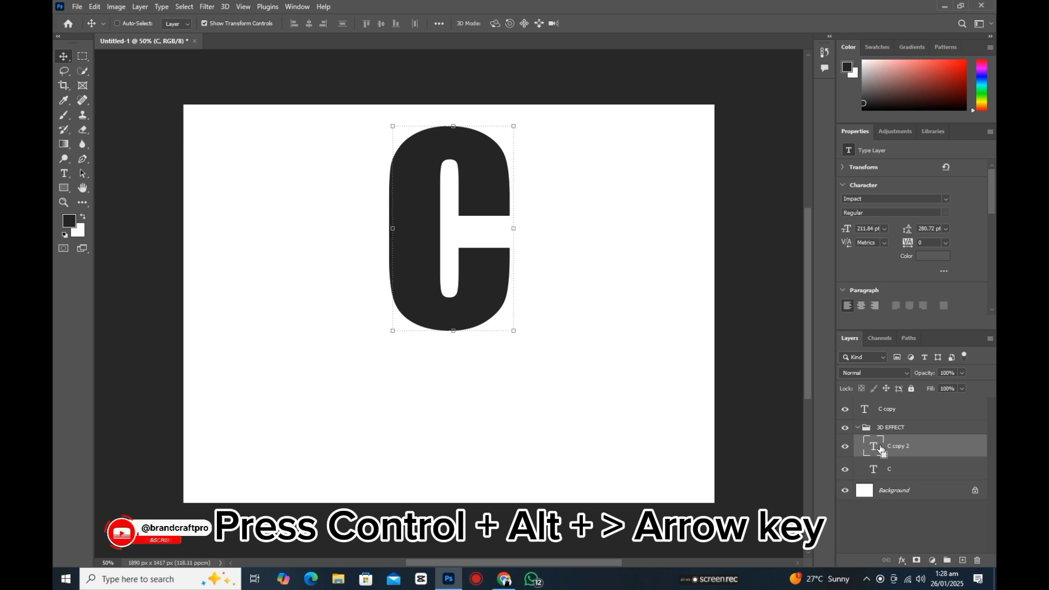
pyautogui.hotkey('ctrl', 'alt', 'Right')
pyautogui.hotkey('ctrl', 'alt', 'Right')
pyautogui.hotkey('ctrl', 'alt', 'Right')
pyautogui.hotkey('ctrl', 'alt', 'Right')
pyautogui.hotkey('ctrl', 'alt', 'Right')
pyautogui.hotkey('ctrl', 'alt', 'Right')
pyautogui.hotkey('ctrl', 'alt', 'Right')
pyautogui.hotkey('ctrl', 'alt', 'Right')
pyautogui.hotkey('ctrl', 'alt', 'Right')
pyautogui.hotkey('ctrl', 'alt', 'Right')
pyautogui.hotkey('ctrl', 'alt', 'Right')
pyautogui.hotkey('ctrl', 'alt', 'Right')
pyautogui.hotkey('ctrl', 'alt', 'Right')
pyautogui.hotkey('ctrl', 'alt', 'Right')
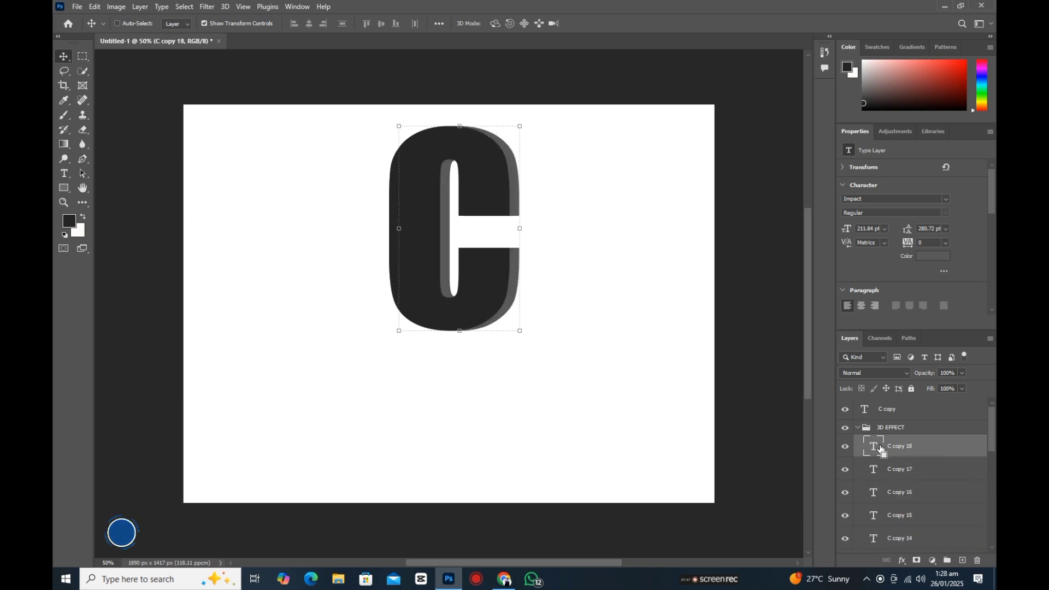
pyautogui.hotkey('ctrl', 'alt', 'Right')
pyautogui.hotkey('ctrl', 'alt', 'Right')
pyautogui.hotkey('ctrl', 'alt', 'Right')
pyautogui.hotkey('ctrl', 'alt', 'Right')
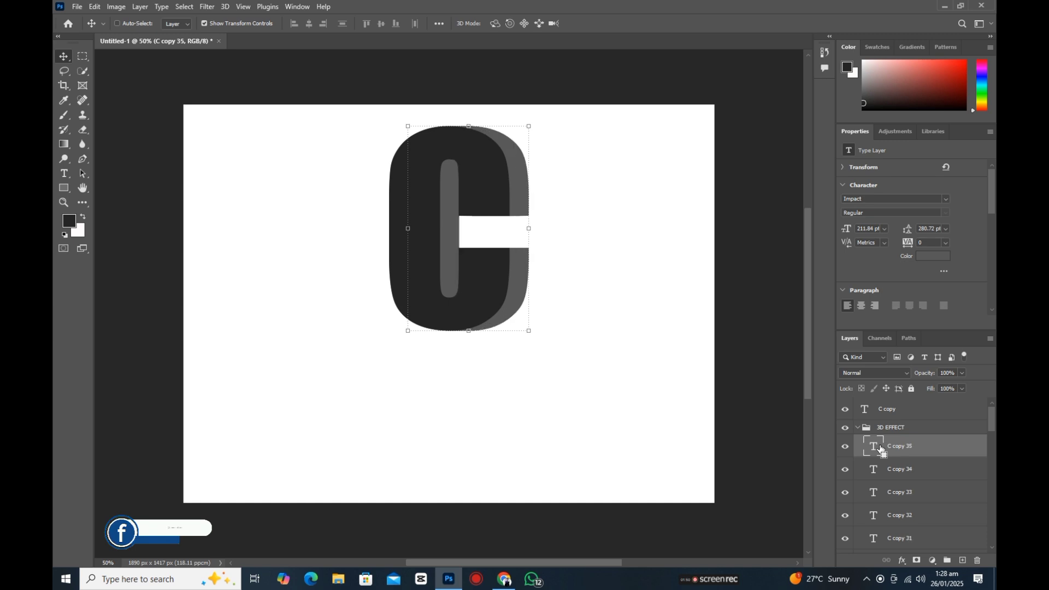
pyautogui.hotkey('ctrl', 'alt', 'Right')
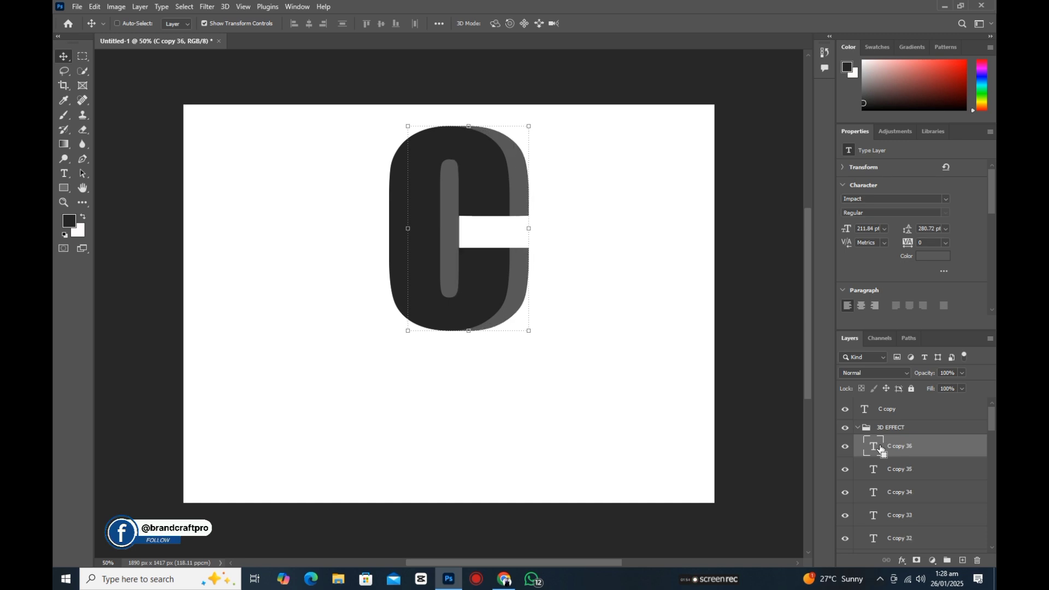
pyautogui.hotkey('ctrl', 'z')
pyautogui.hotkey('ctrl', 'z')
pyautogui.hotkey('ctrl', 'z')
pyautogui.hotkey('ctrl', 'alt', 'Right')
pyautogui.hotkey('ctrl', 'alt', 'Right')
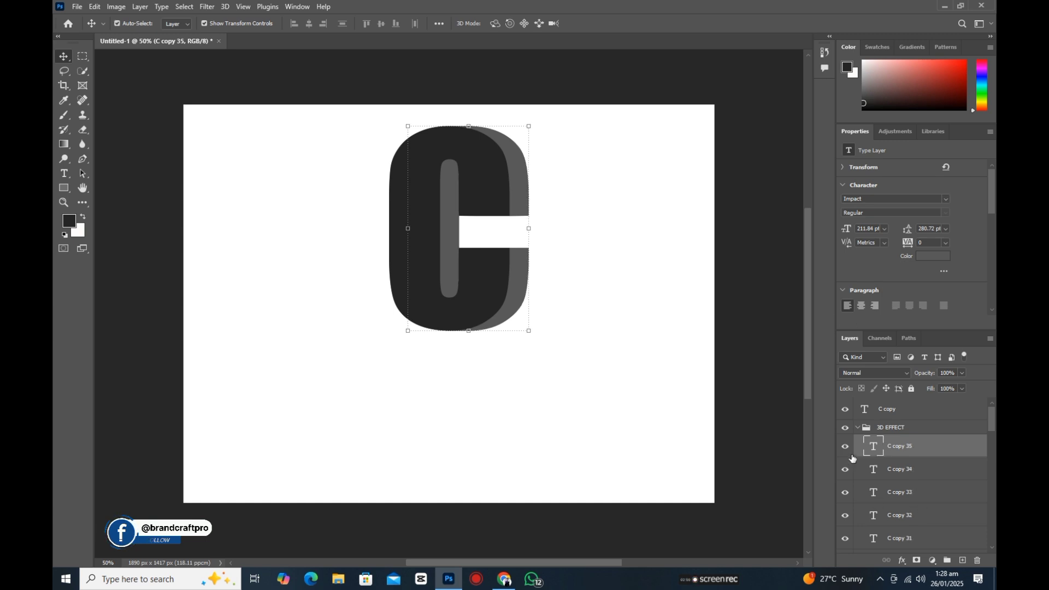
# Collapse the 3D EFFECT group and place the photo of the sitting cat by the yellow door as an embedded image above the C copy layer.
pyautogui.click(867, 411)
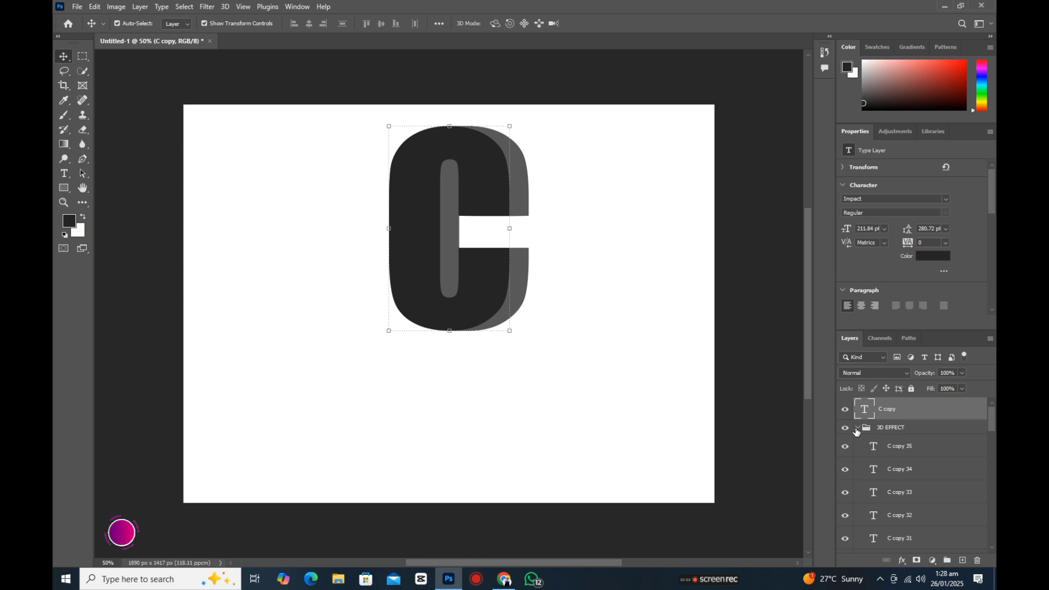
pyautogui.click(857, 428)
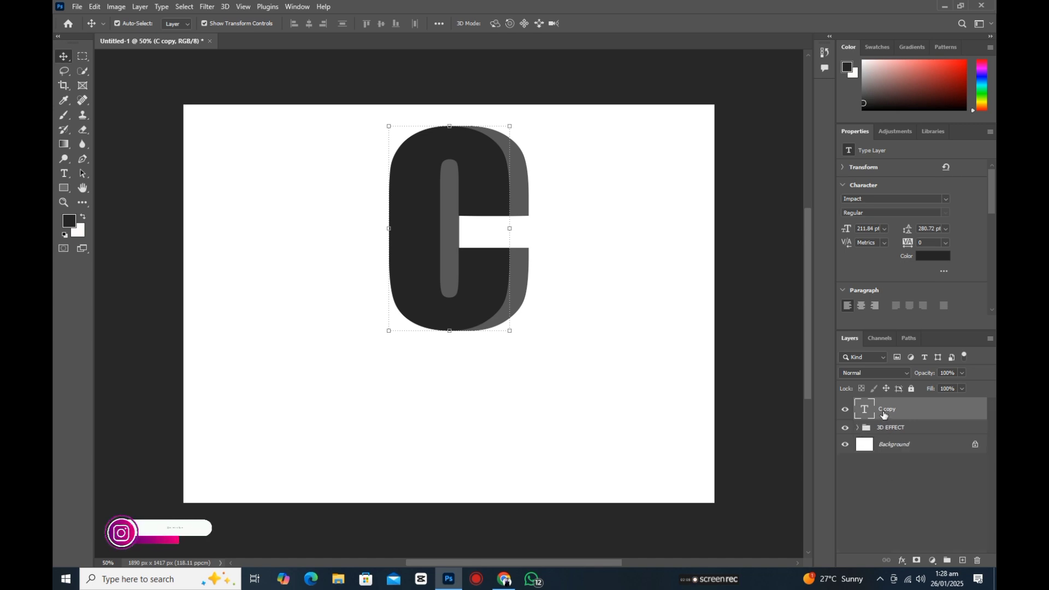
pyautogui.click(79, 8)
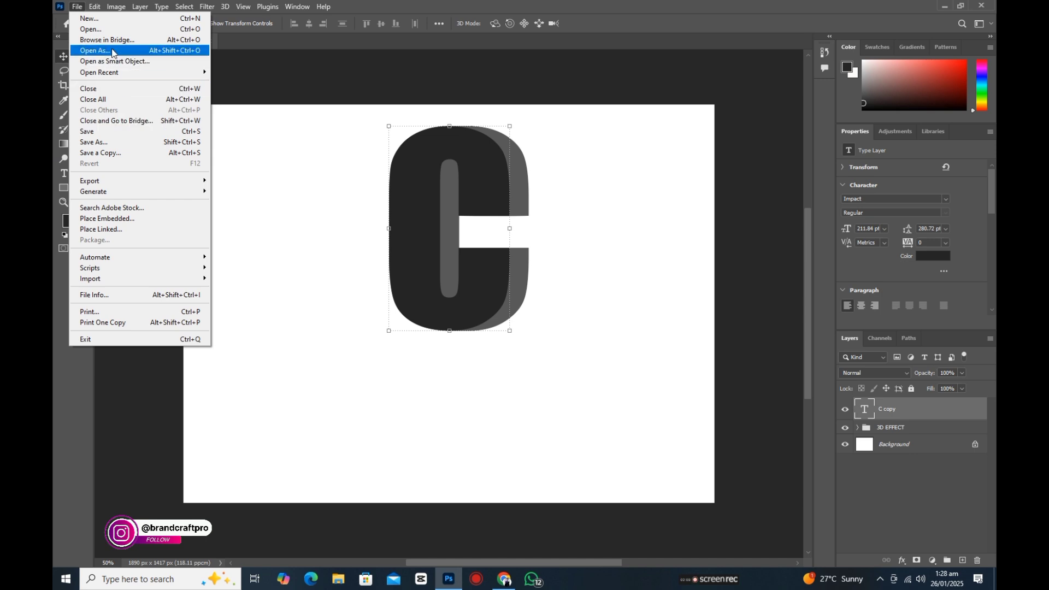
pyautogui.click(108, 218)
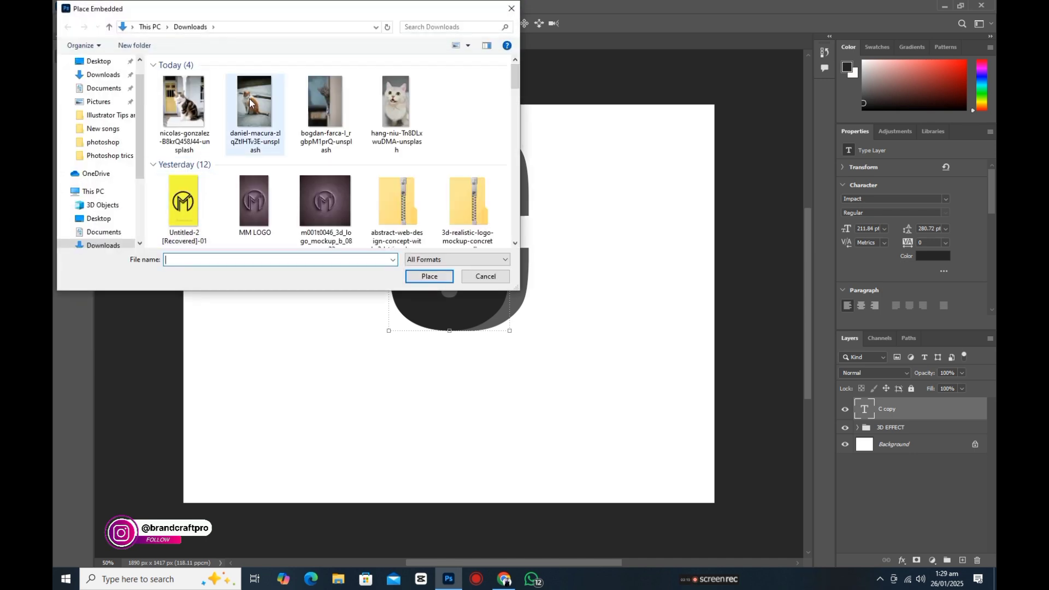
pyautogui.click(184, 107)
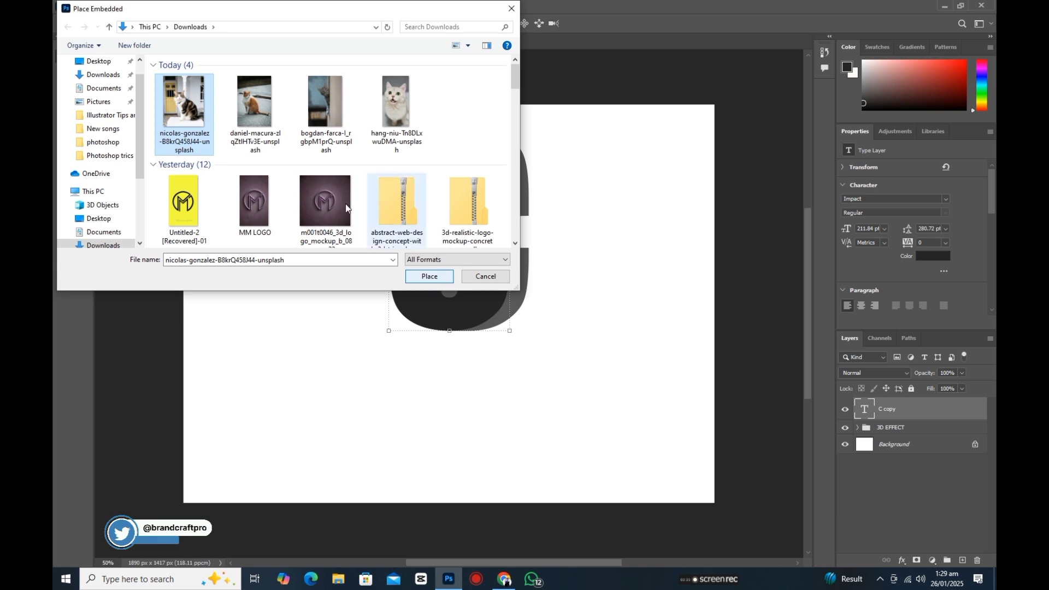
pyautogui.click(429, 277)
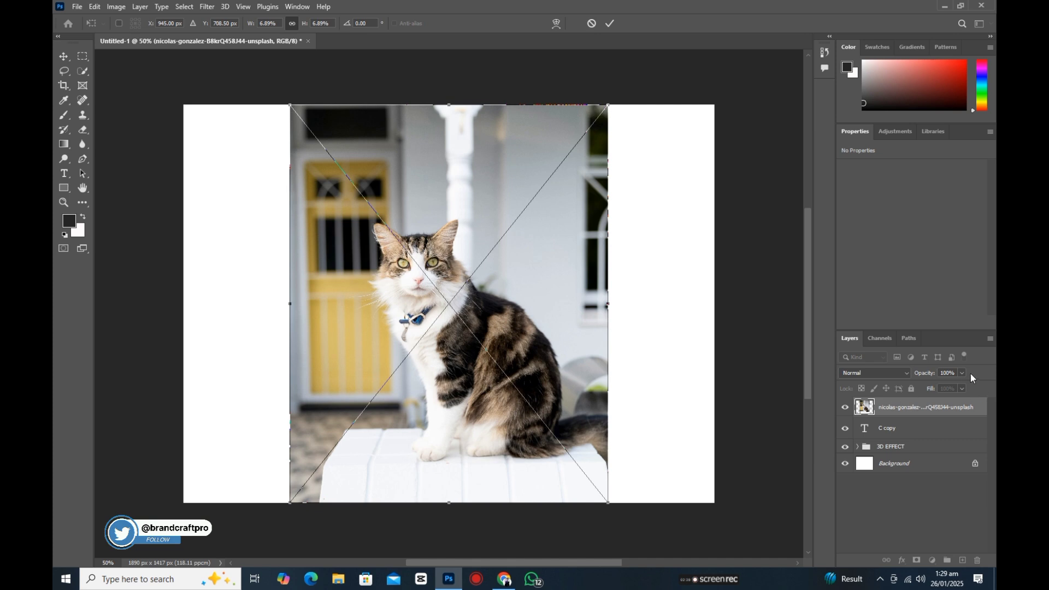
# Lower the cat photo's opacity to 37%, scale it to about 4.81% and position it over the letter C.
pyautogui.moveTo(939, 385); pyautogui.dragTo(929, 386)
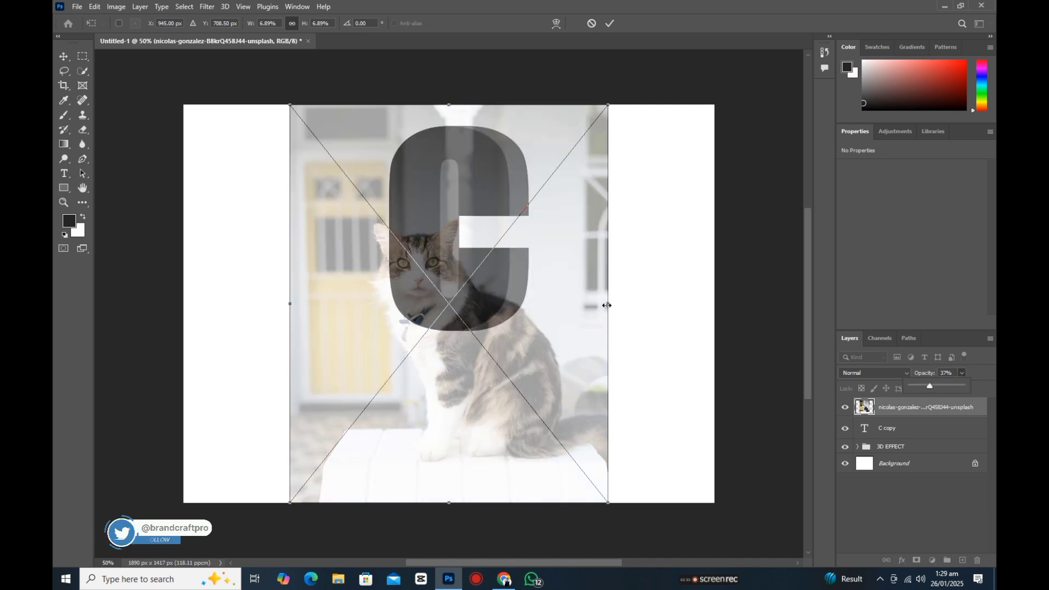
pyautogui.moveTo(606, 303); pyautogui.dragTo(562, 304)
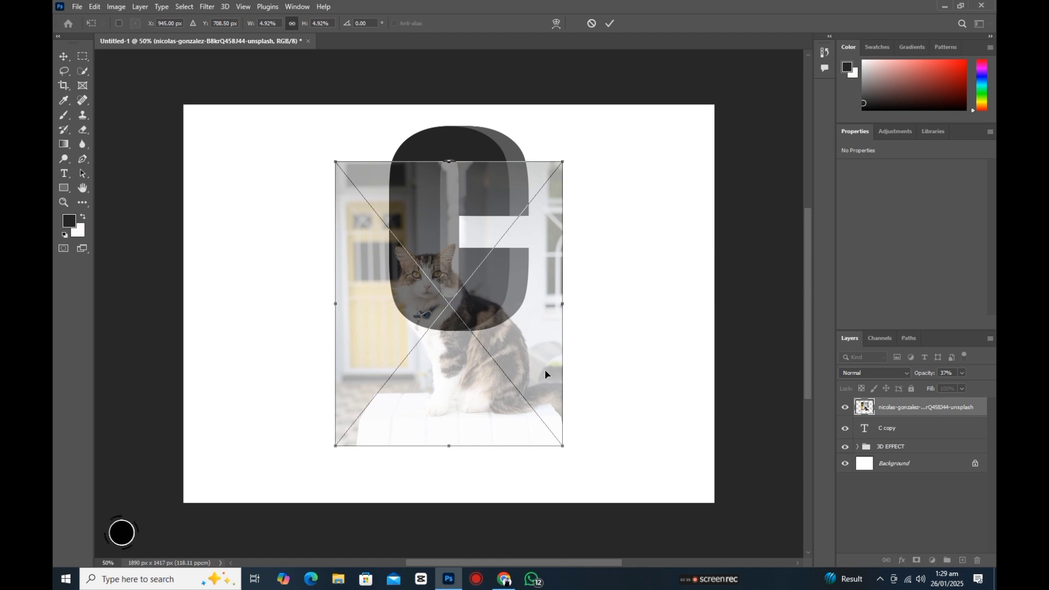
pyautogui.moveTo(545, 374); pyautogui.dragTo(541, 322)
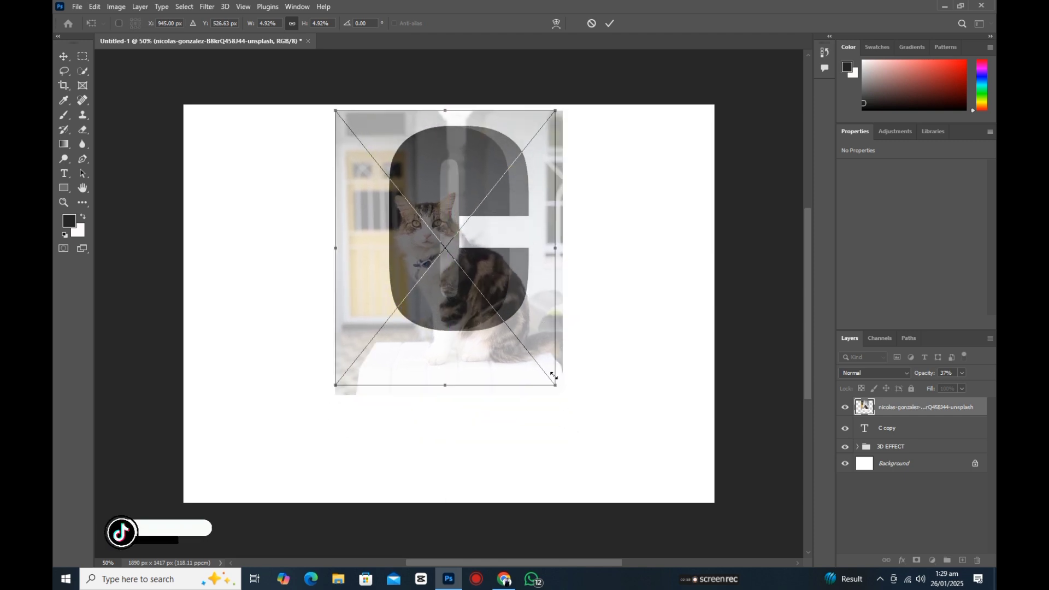
pyautogui.moveTo(554, 376); pyautogui.dragTo(488, 283)
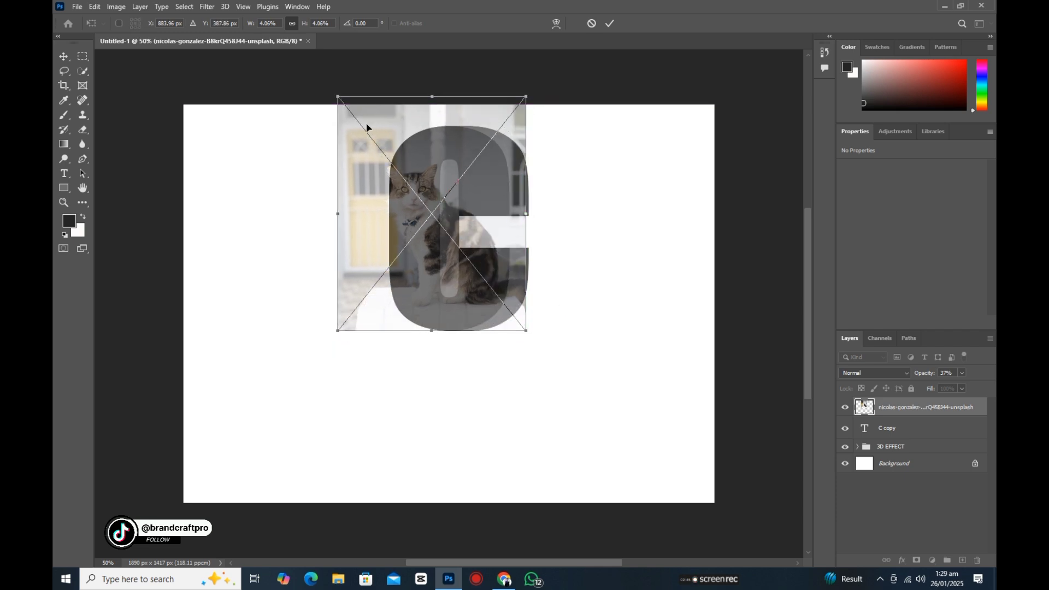
pyautogui.moveTo(336, 95); pyautogui.dragTo(330, 83)
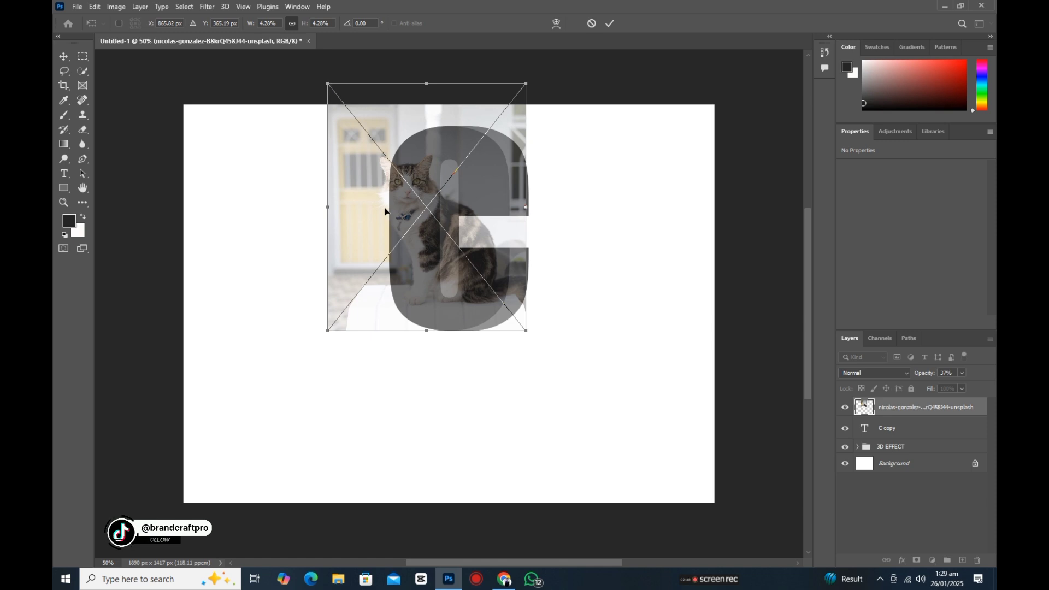
pyautogui.moveTo(499, 268); pyautogui.dragTo(501, 268)
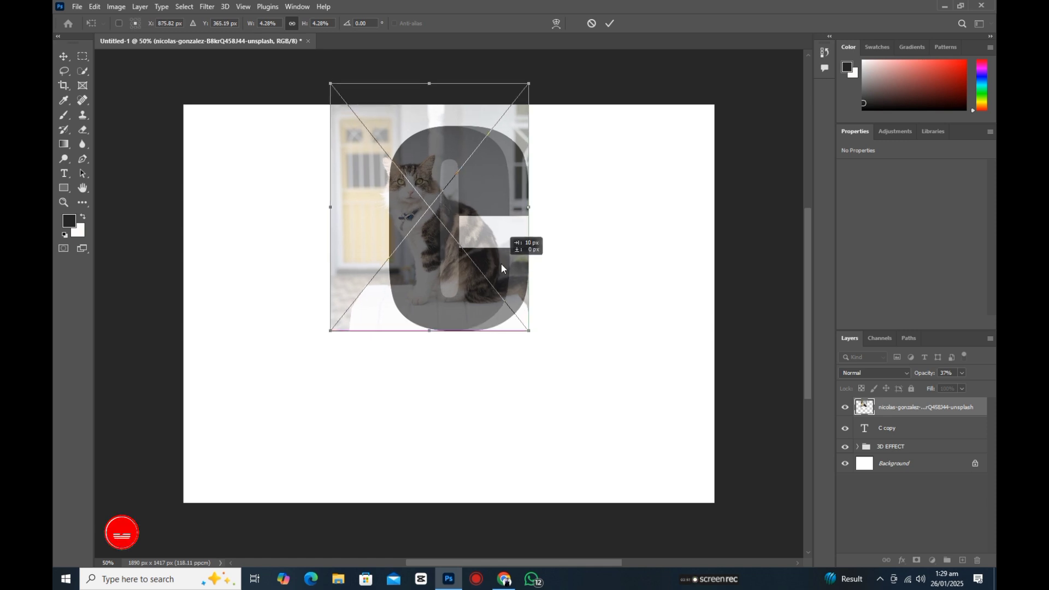
pyautogui.moveTo(330, 83); pyautogui.dragTo(303, 52)
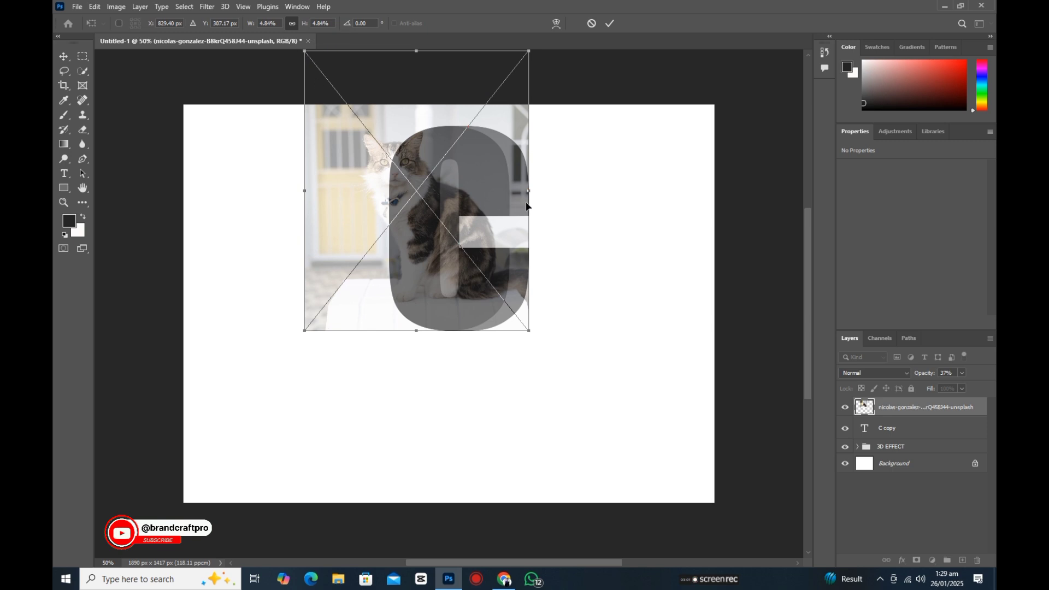
pyautogui.moveTo(526, 191); pyautogui.dragTo(526, 192)
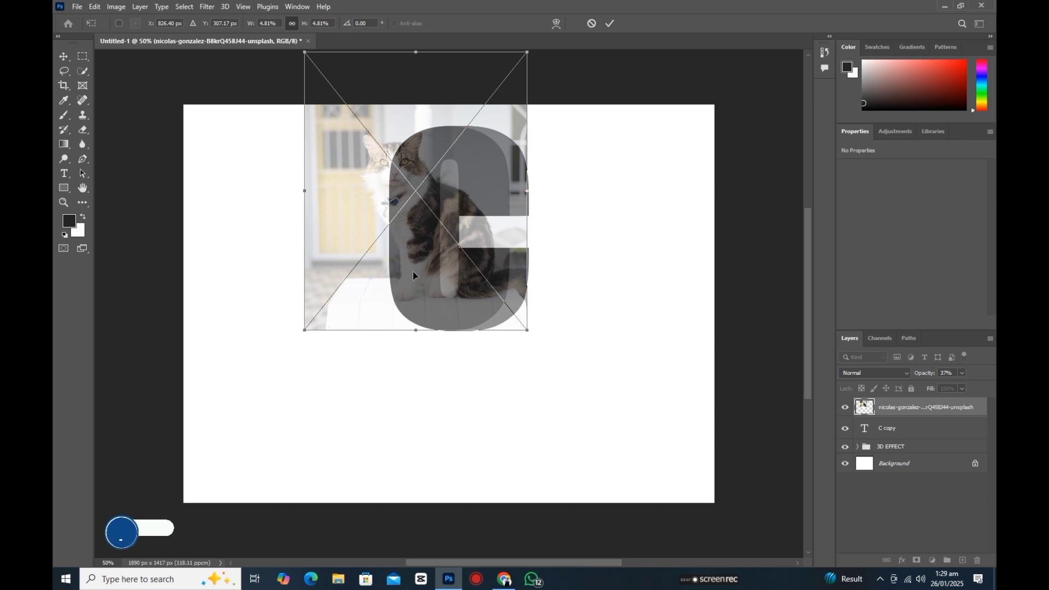
pyautogui.moveTo(413, 272); pyautogui.dragTo(415, 268)
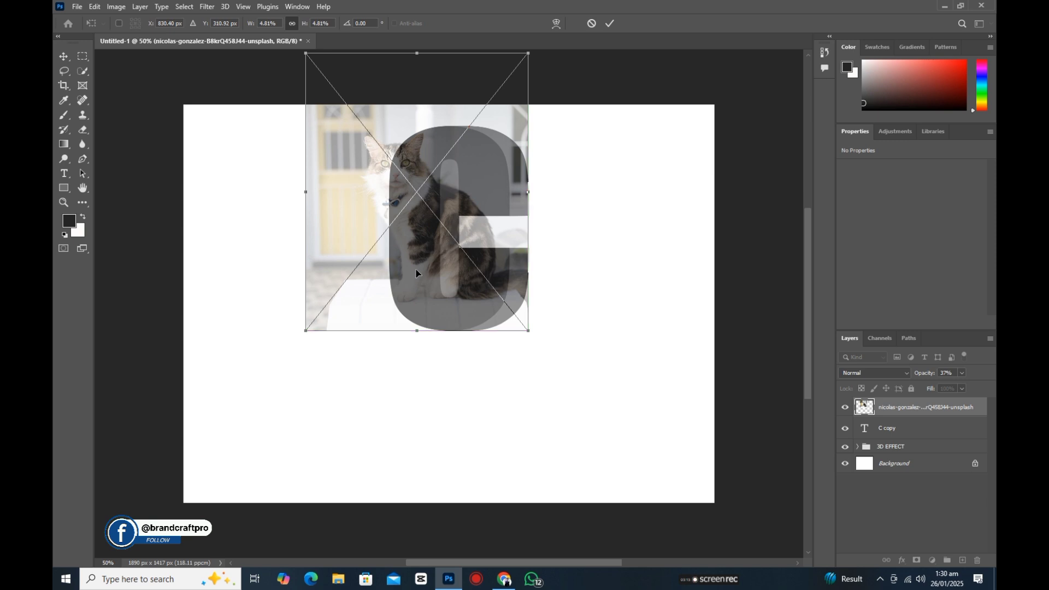
# Restore the cat photo's opacity to 100% and clip the photo to the C copy layer.
pyautogui.moveTo(957, 387); pyautogui.dragTo(981, 392)
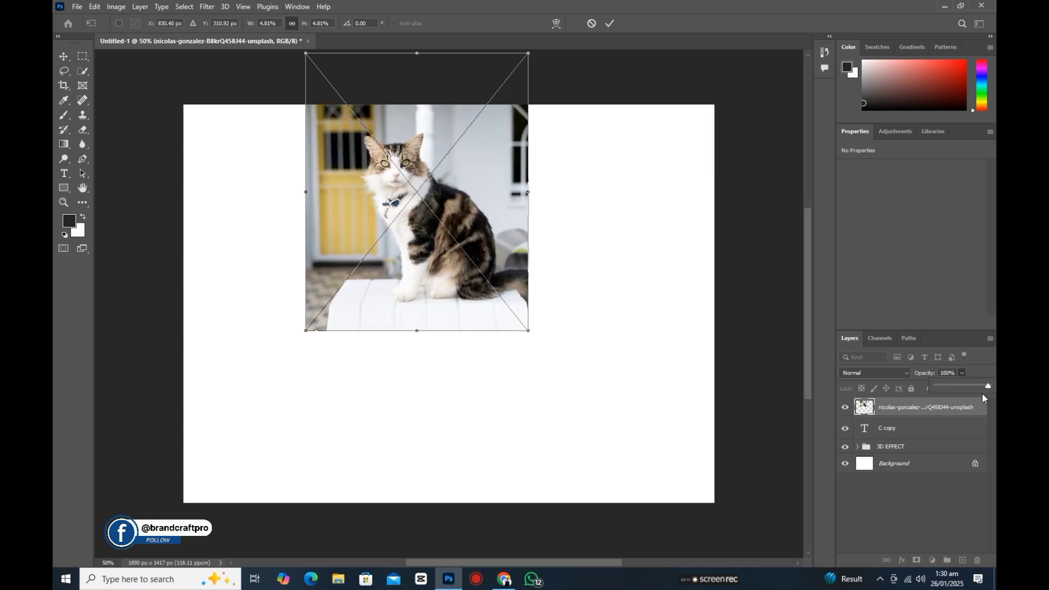
pyautogui.click(923, 410)
pyautogui.rightClick(923, 407)
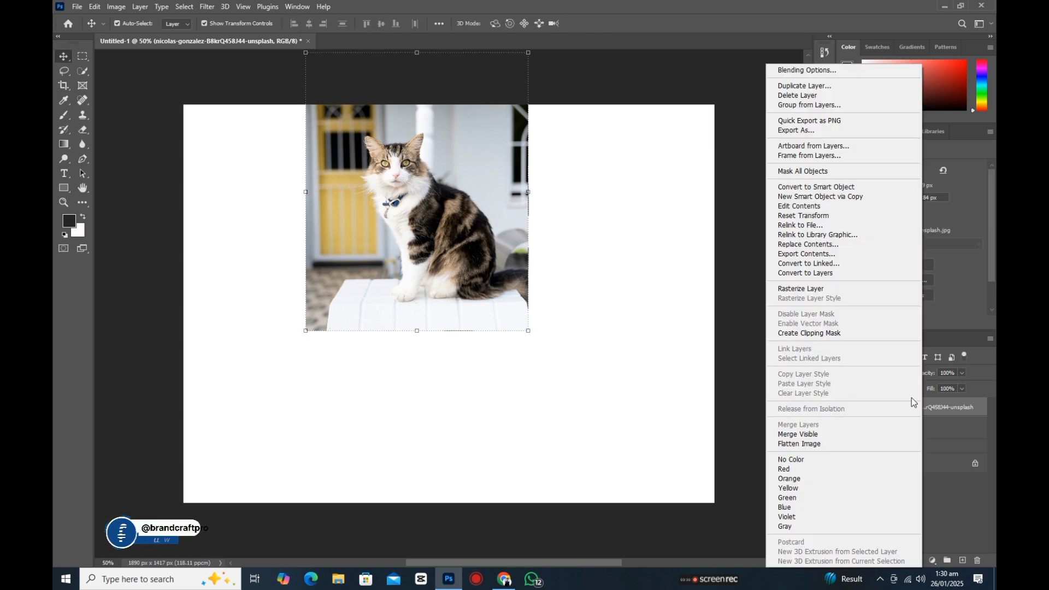
pyautogui.click(806, 333)
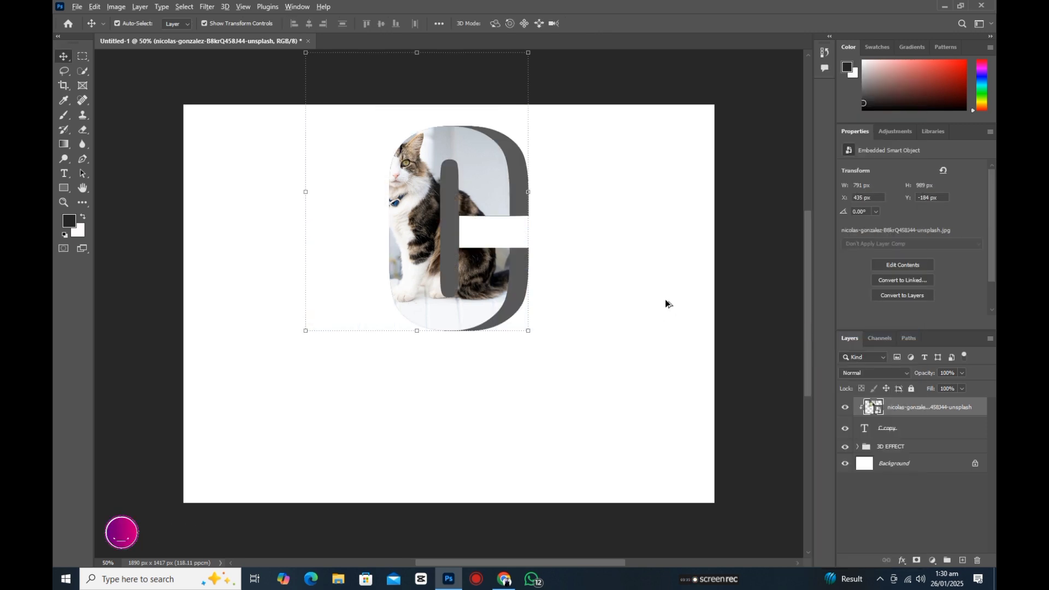
# Duplicate the clipped cat photo, move the duplicate directly above the 3D EFFECT group and clip it to that group.
pyautogui.scroll(1, 666, 301)
pyautogui.scroll(1, 666, 301)
pyautogui.moveTo(668, 321); pyautogui.dragTo(700, 322)
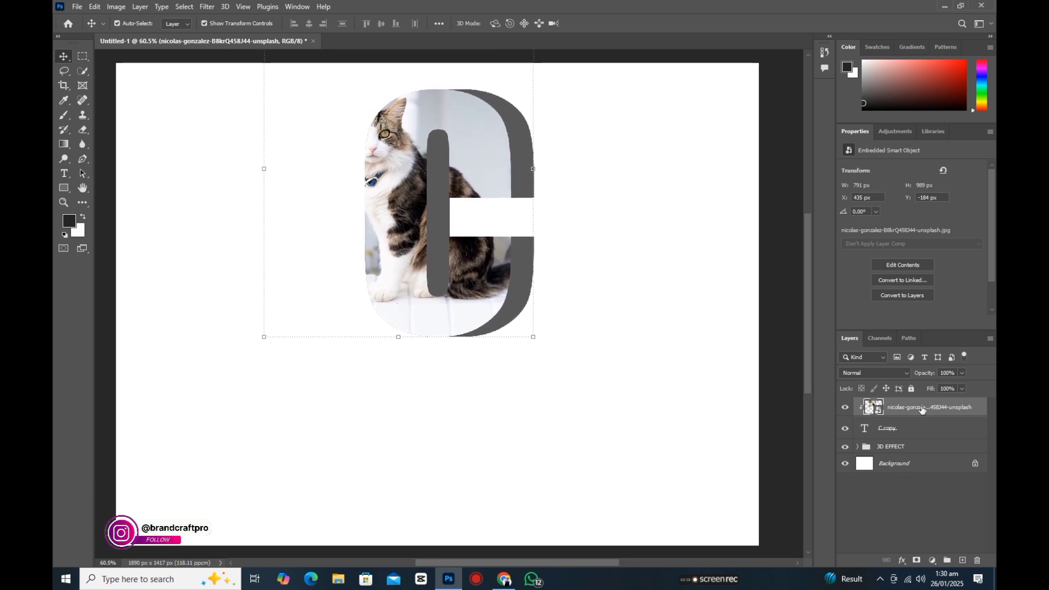
pyautogui.hotkey('ctrl', 'j')
pyautogui.moveTo(922, 409); pyautogui.dragTo(917, 463)
pyautogui.rightClick(917, 455)
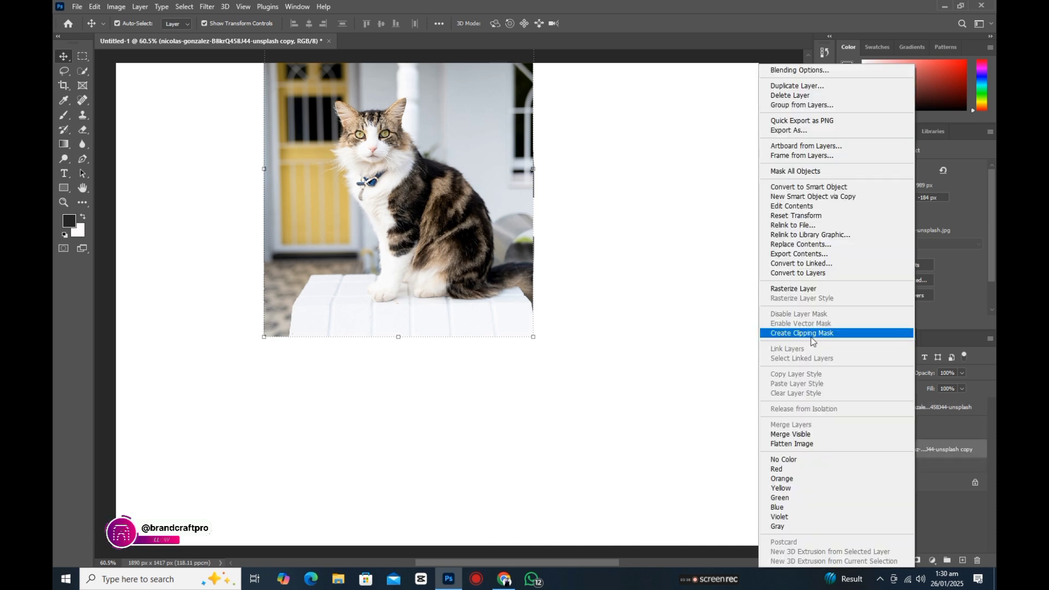
pyautogui.click(810, 336)
# Add an Exposure adjustment clipped to the lower cat photo copy, with exposure -1.89 and gamma correction 0.70.
pyautogui.click(931, 559)
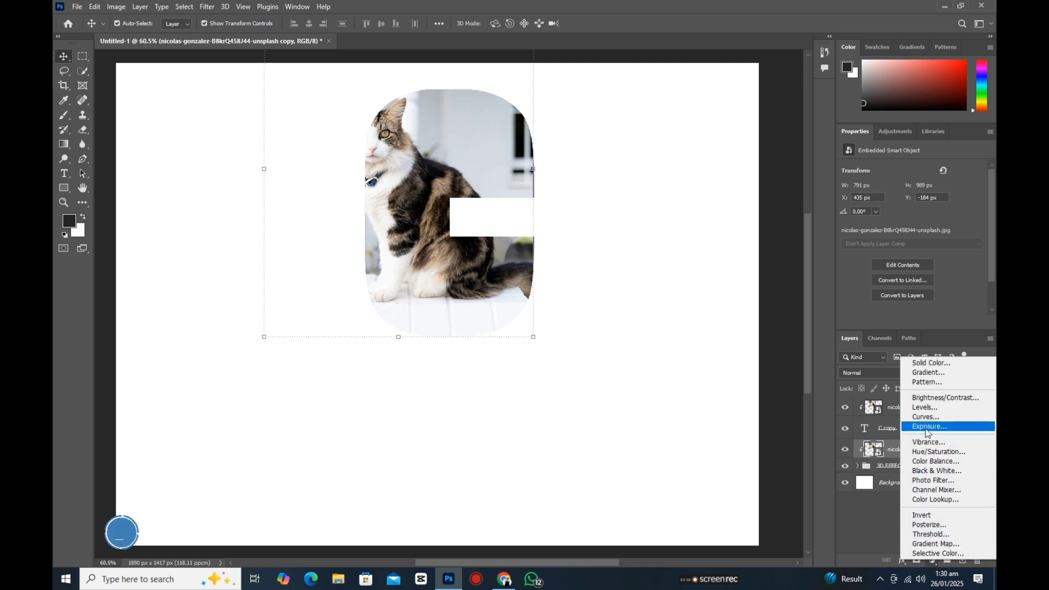
pyautogui.click(924, 430)
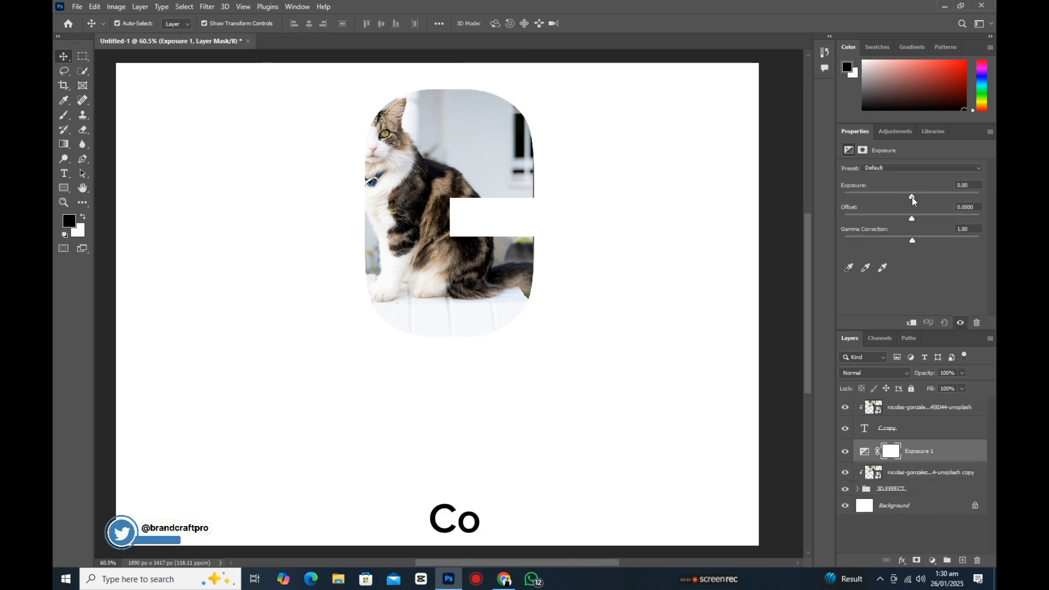
pyautogui.moveTo(913, 192); pyautogui.dragTo(893, 195)
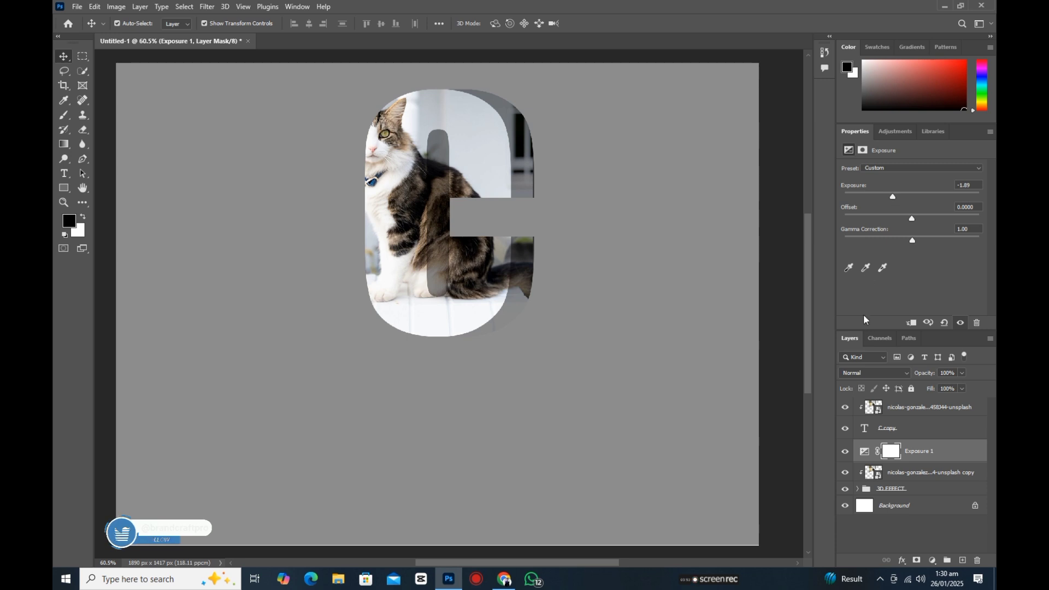
pyautogui.click(909, 324)
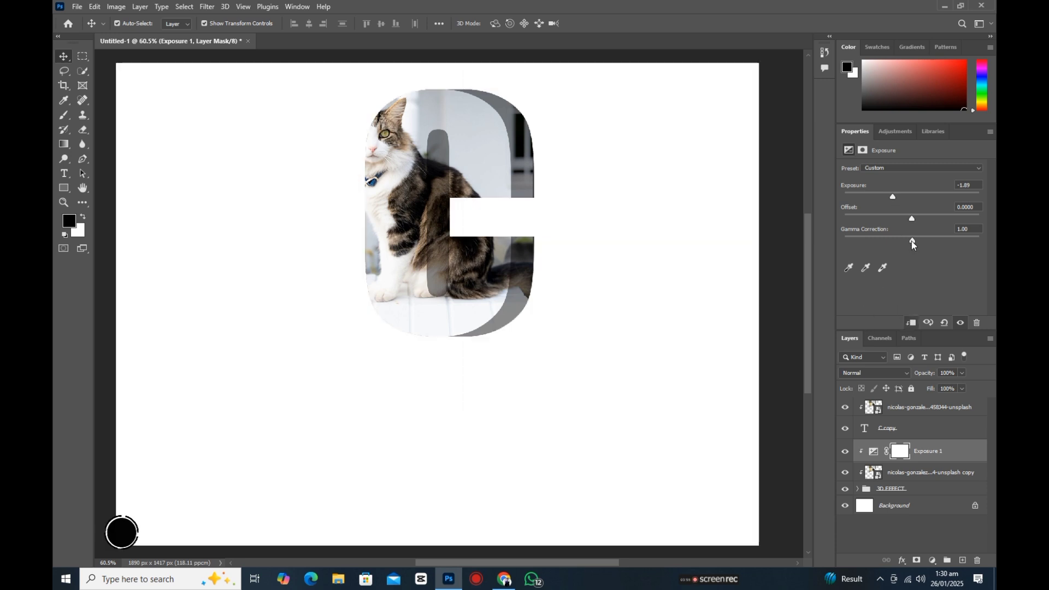
pyautogui.moveTo(911, 241); pyautogui.dragTo(929, 239)
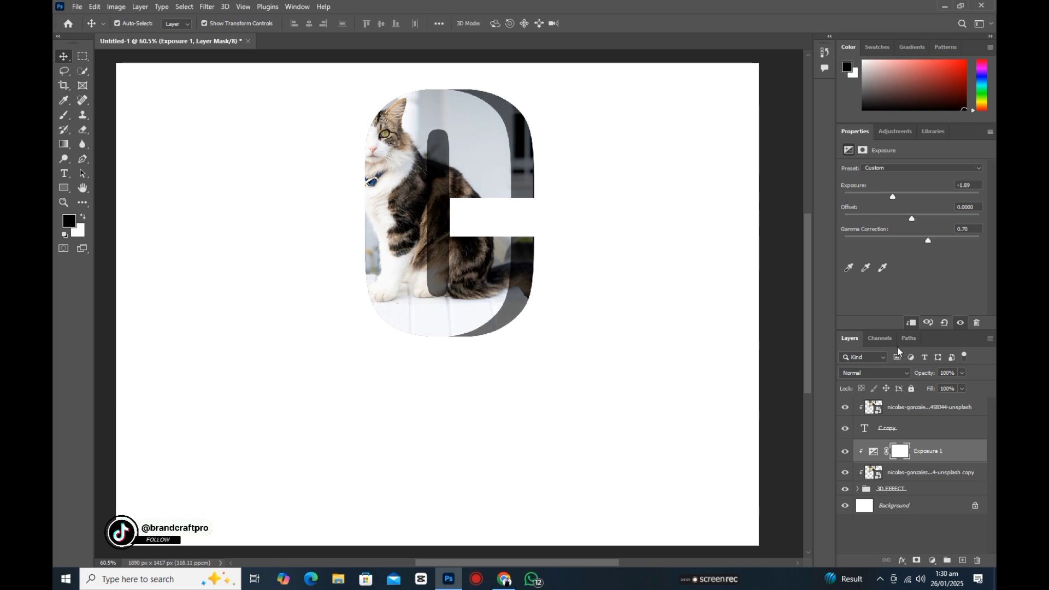
# Duplicate the topmost cat photo layer and select the cat on the duplicate, including its tail.
pyautogui.click(902, 412)
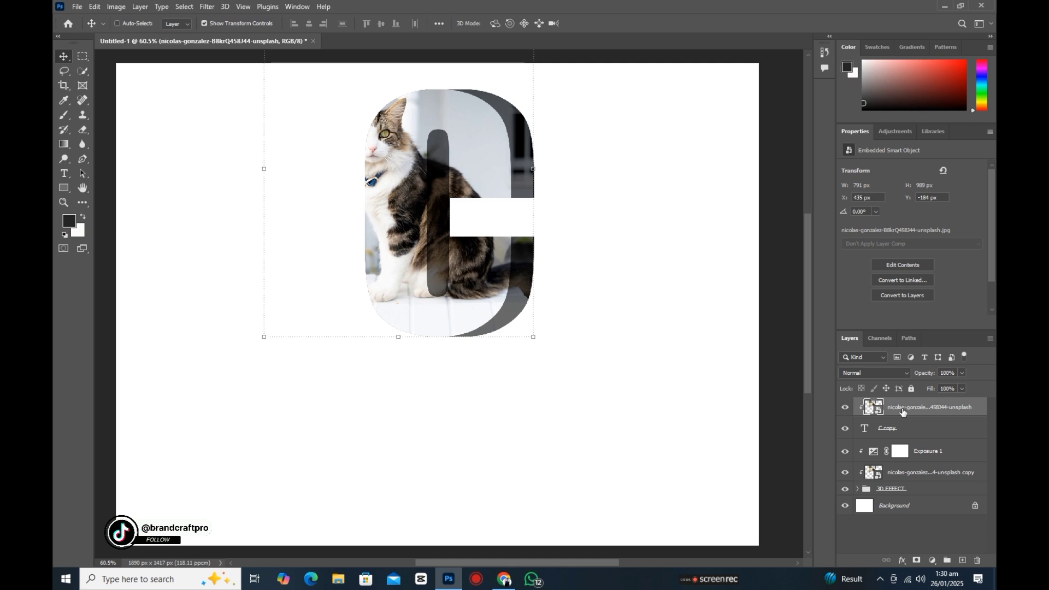
pyautogui.hotkey('ctrl', 'j')
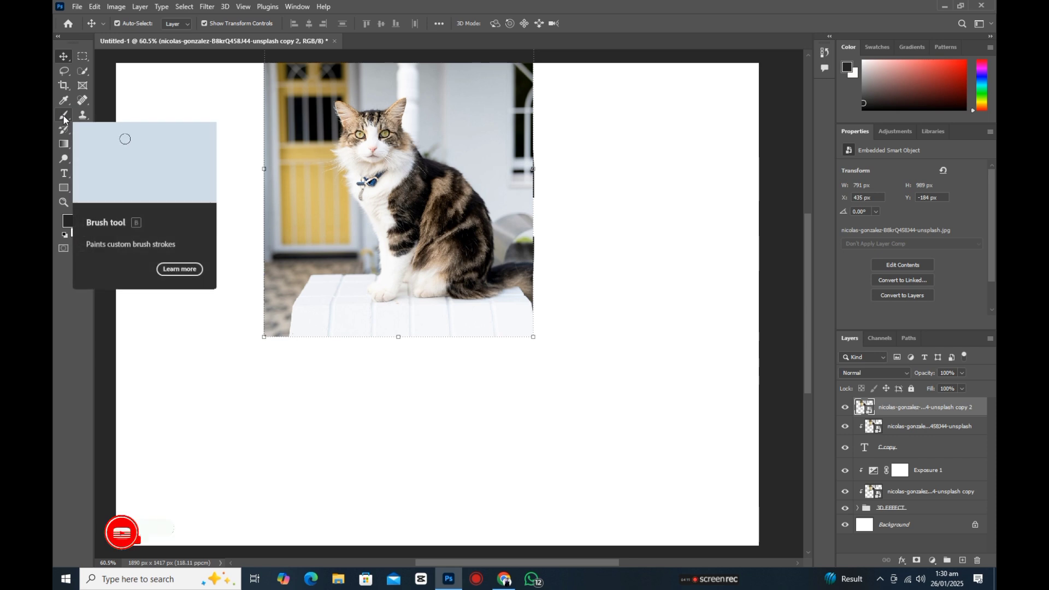
pyautogui.click(82, 71)
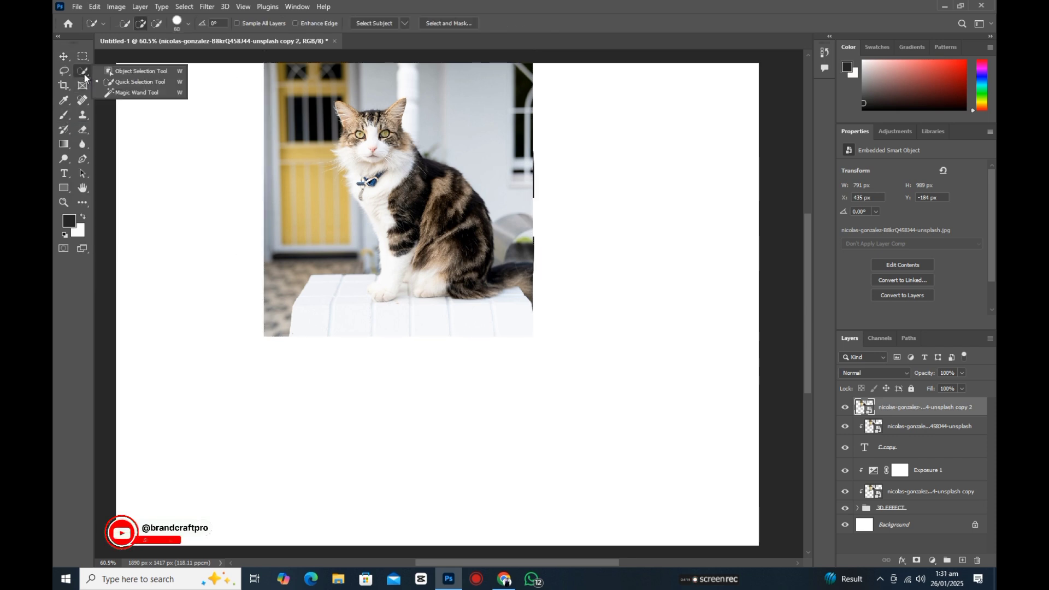
pyautogui.click(405, 23)
pyautogui.click(418, 48)
pyautogui.click(394, 23)
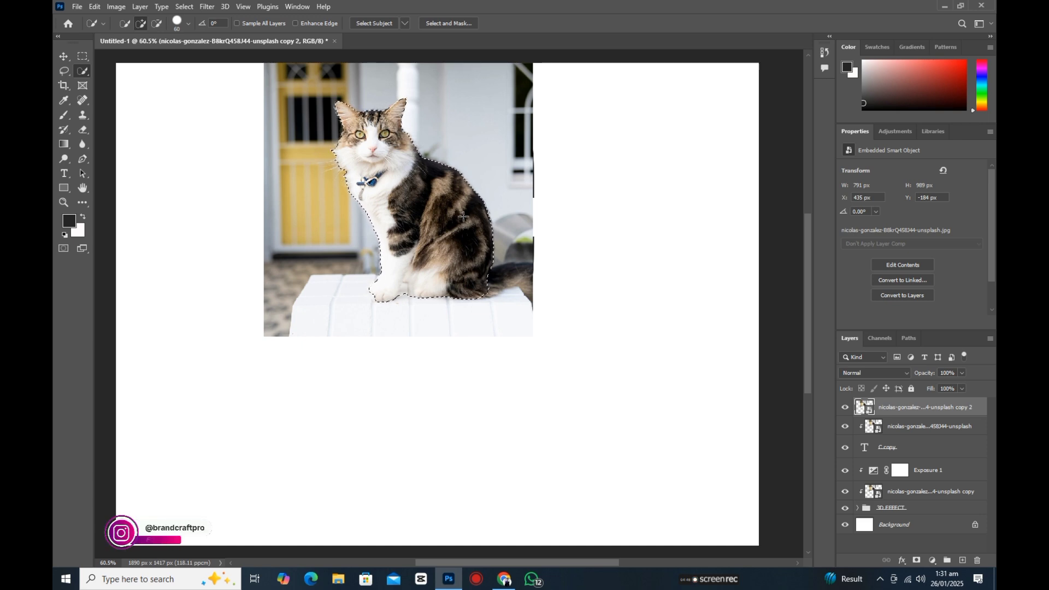
pyautogui.click(478, 271)
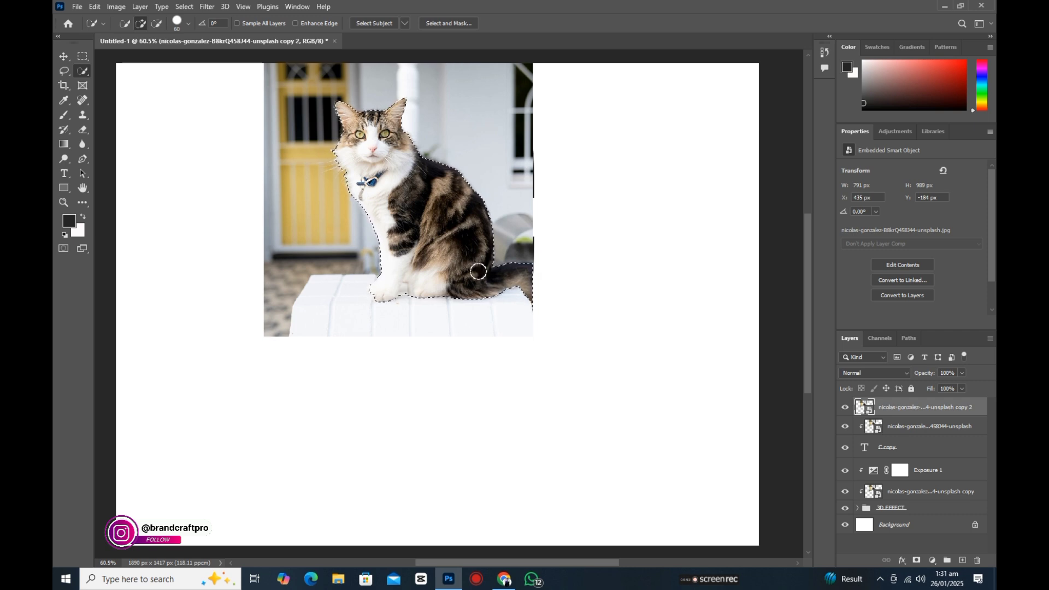
# Mask the top photo to the cat selection, and paint out the tail where it crosses the letter's edge with an 80 px black brush.
pyautogui.click(914, 560)
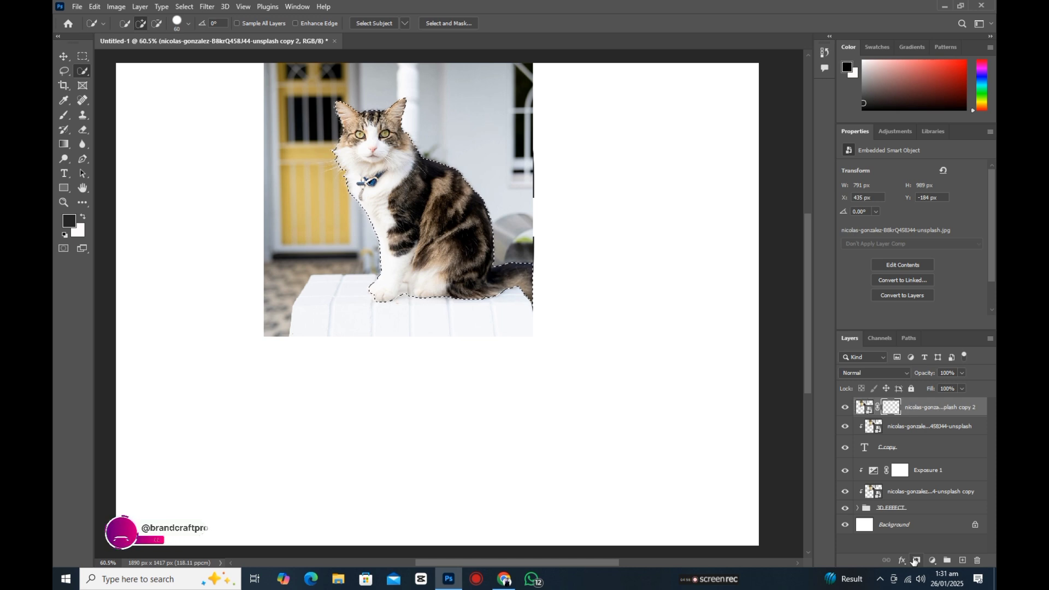
pyautogui.click(67, 118)
pyautogui.click(112, 113)
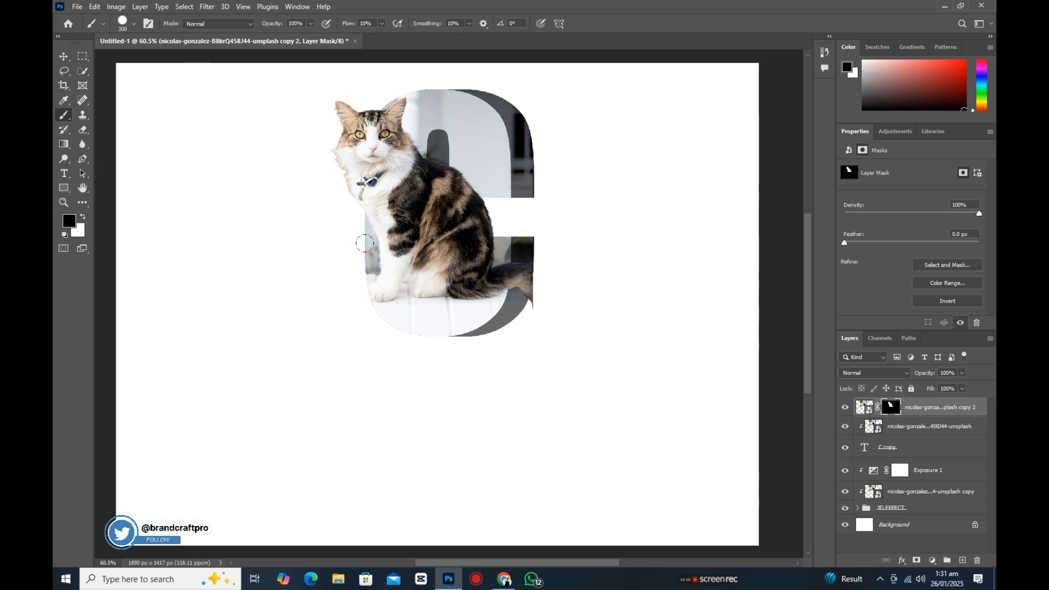
pyautogui.press('[')
pyautogui.press('[')
pyautogui.press('[')
pyautogui.moveTo(514, 293); pyautogui.dragTo(515, 241)
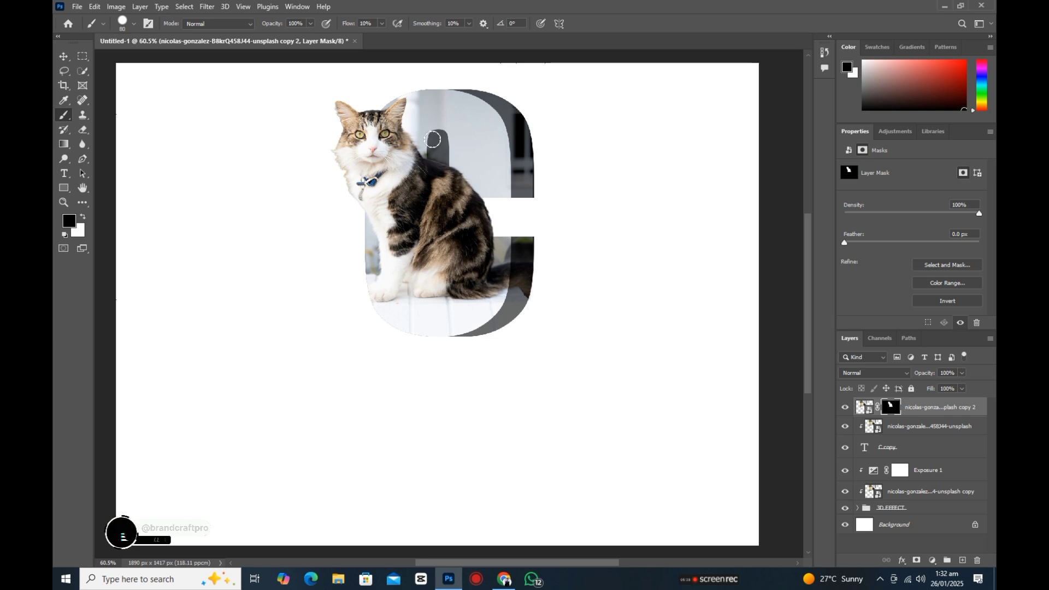
# Paint the letter's dark inner slot back over the cat's body on the mask with an 80 px Soft Round black brush.
pyautogui.moveTo(437, 145)
pyautogui.mouseDown()
pyautogui.moveTo(429, 206)
pyautogui.moveTo(437, 295)
pyautogui.mouseUp()
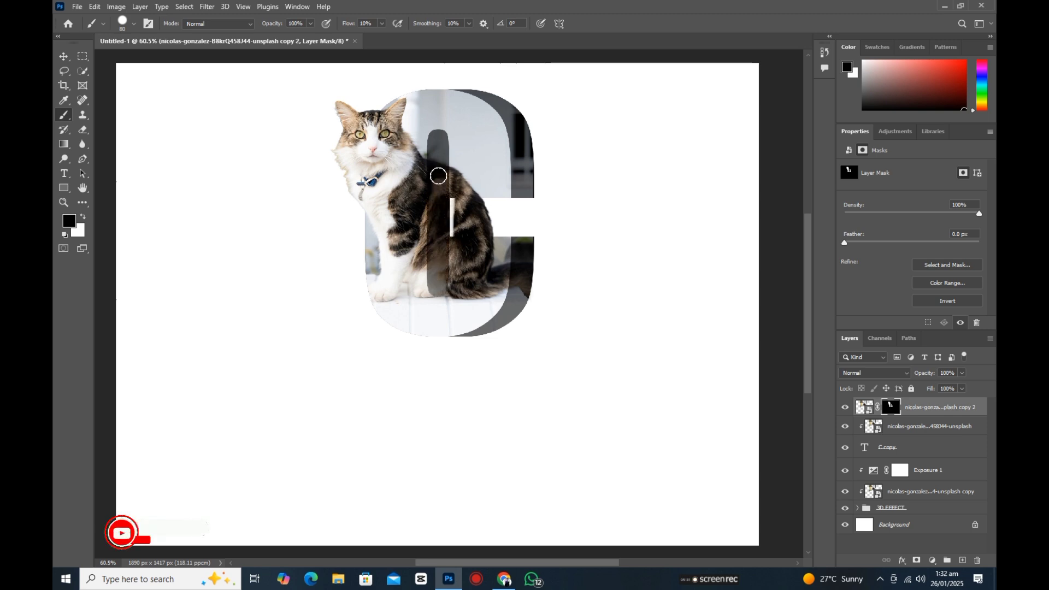
pyautogui.hotkey('ctrl', 'z')
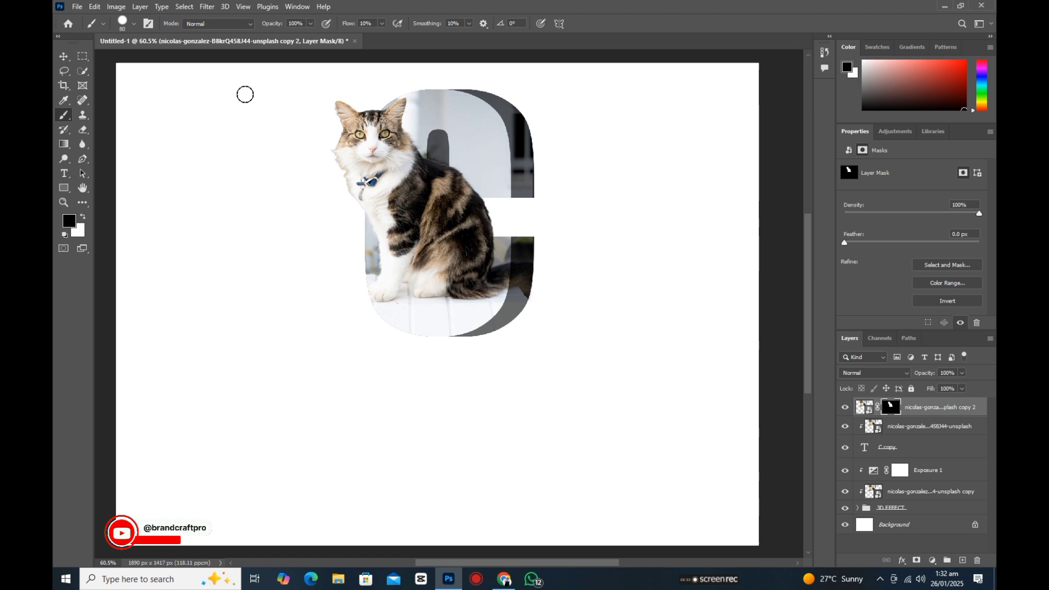
pyautogui.click(133, 24)
pyautogui.click(117, 168)
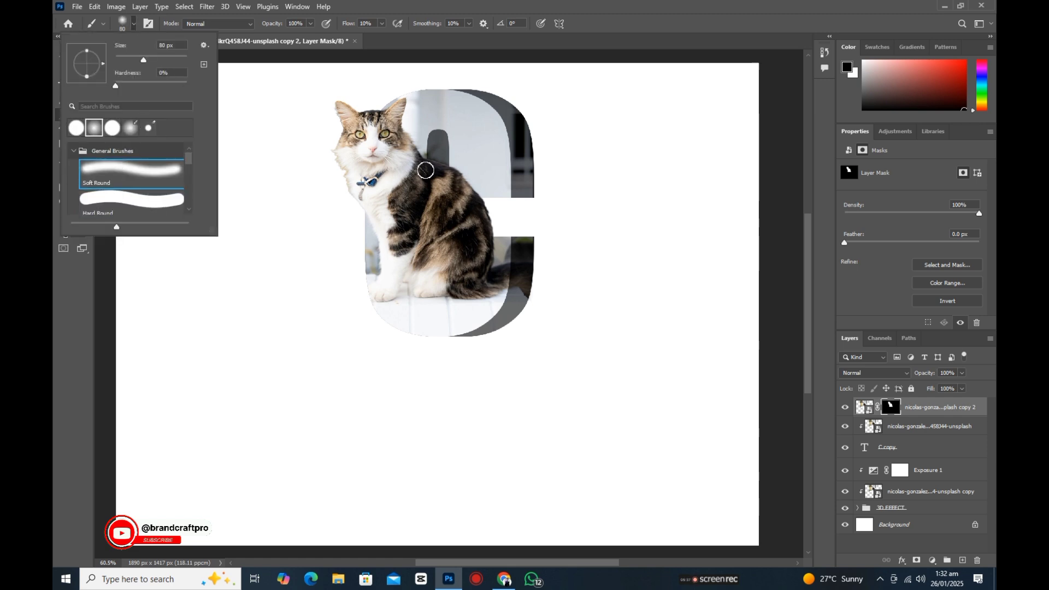
pyautogui.click(133, 25)
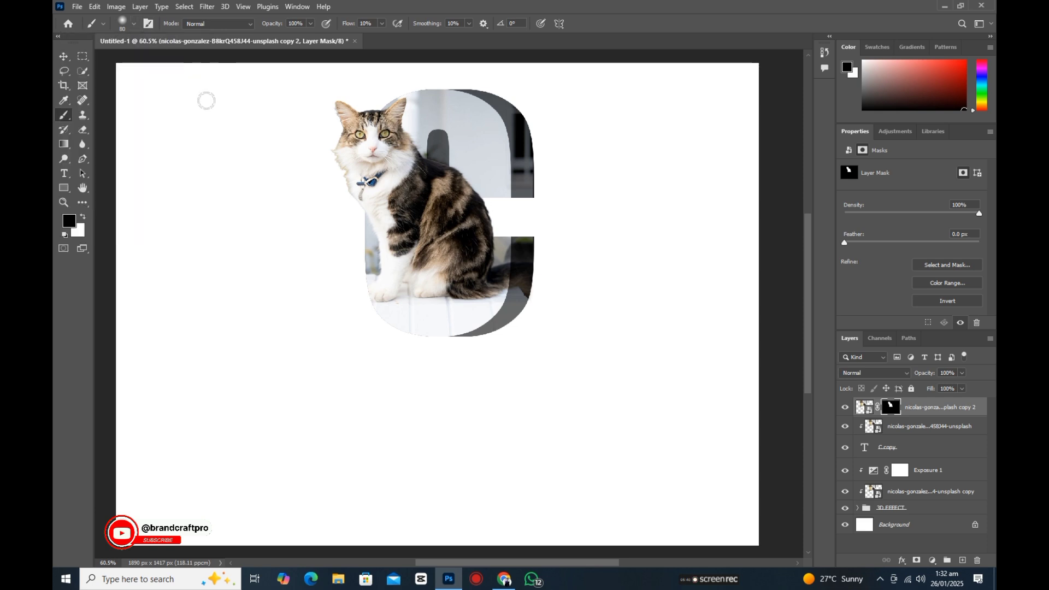
pyautogui.moveTo(437, 166)
pyautogui.mouseDown()
pyautogui.moveTo(429, 249)
pyautogui.moveTo(426, 192)
pyautogui.moveTo(434, 260)
pyautogui.moveTo(444, 153)
pyautogui.moveTo(443, 264)
pyautogui.moveTo(427, 261)
pyautogui.moveTo(437, 195)
pyautogui.moveTo(440, 254)
pyautogui.moveTo(428, 292)
pyautogui.moveTo(427, 246)
pyautogui.moveTo(436, 273)
pyautogui.mouseUp()
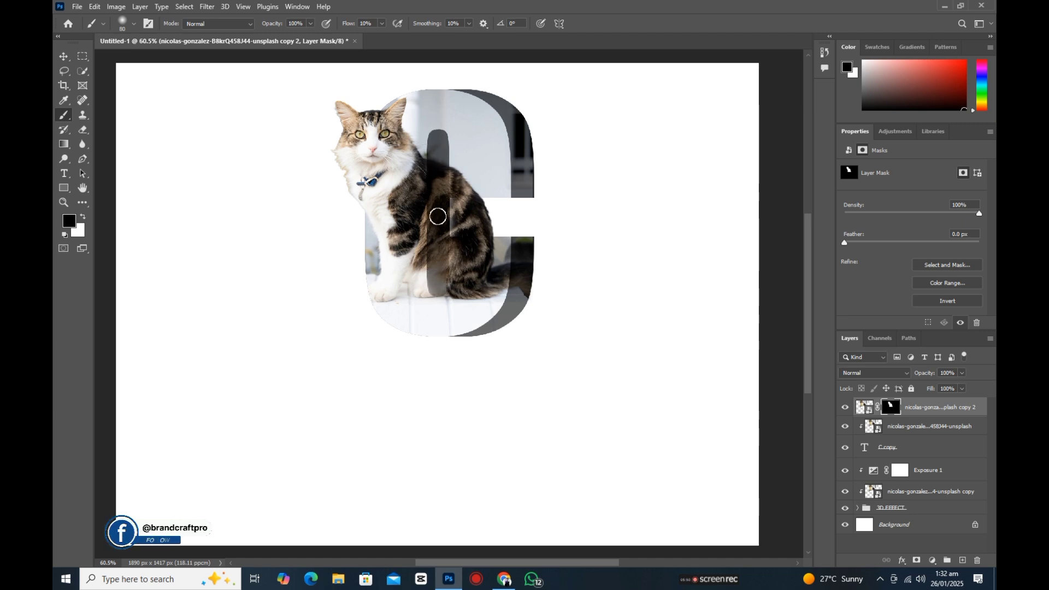
# Add a new empty layer directly above the Background and name it shadow.
pyautogui.click(62, 57)
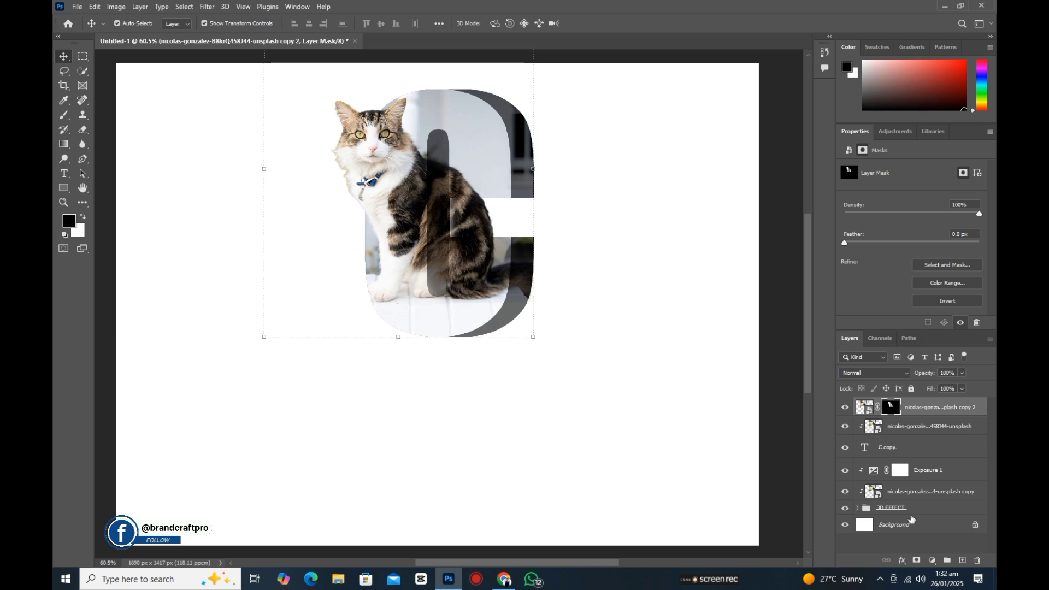
pyautogui.click(906, 525)
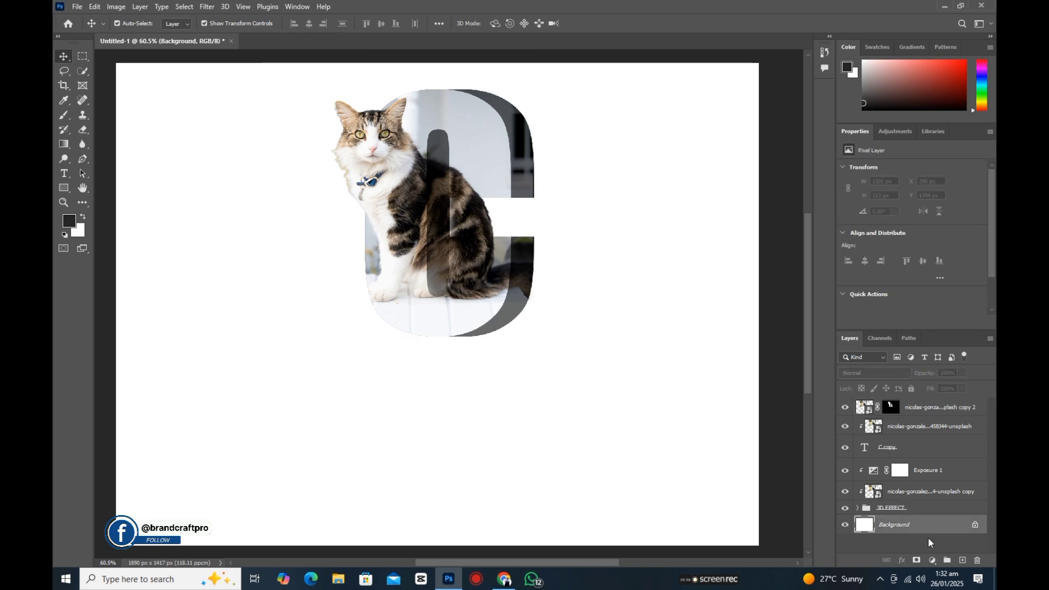
pyautogui.click(962, 561)
pyautogui.doubleClick(887, 524)
pyautogui.write('so')
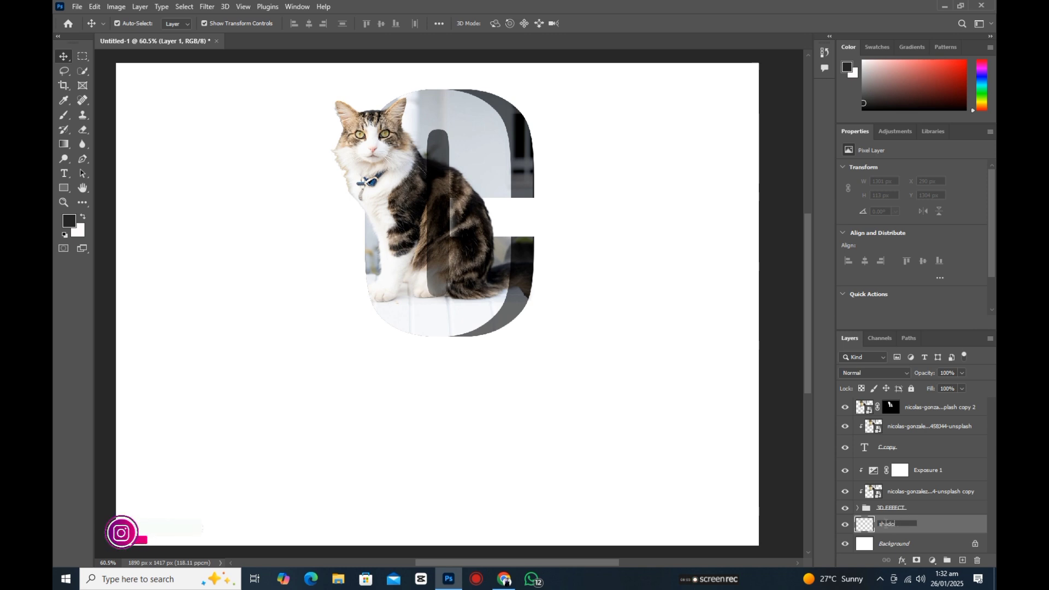
pyautogui.press('Return')
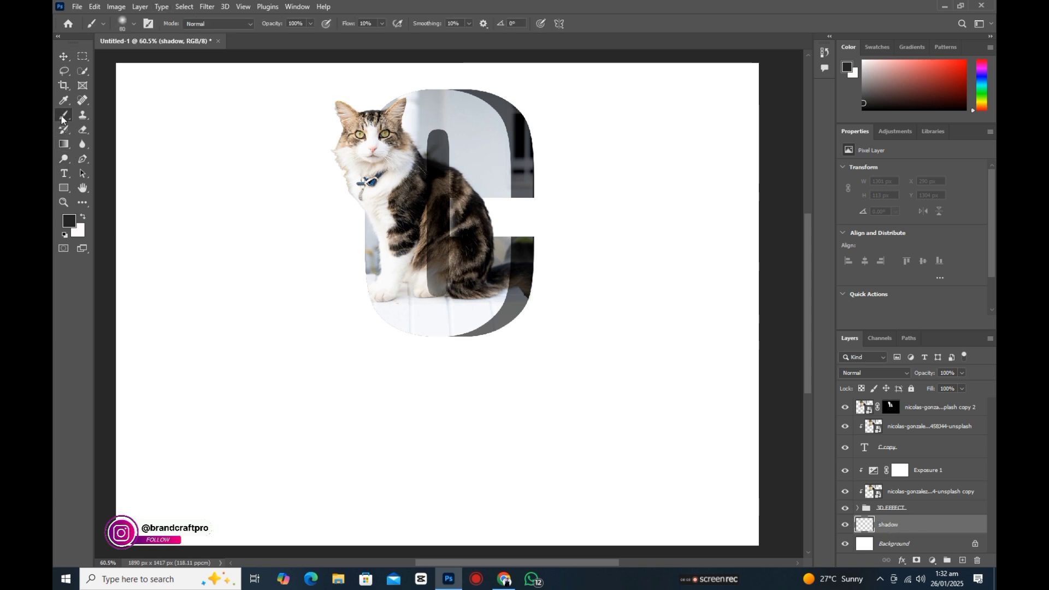
# Set the foreground color to black, 000000.
pyautogui.click(70, 222)
pyautogui.click(568, 294)
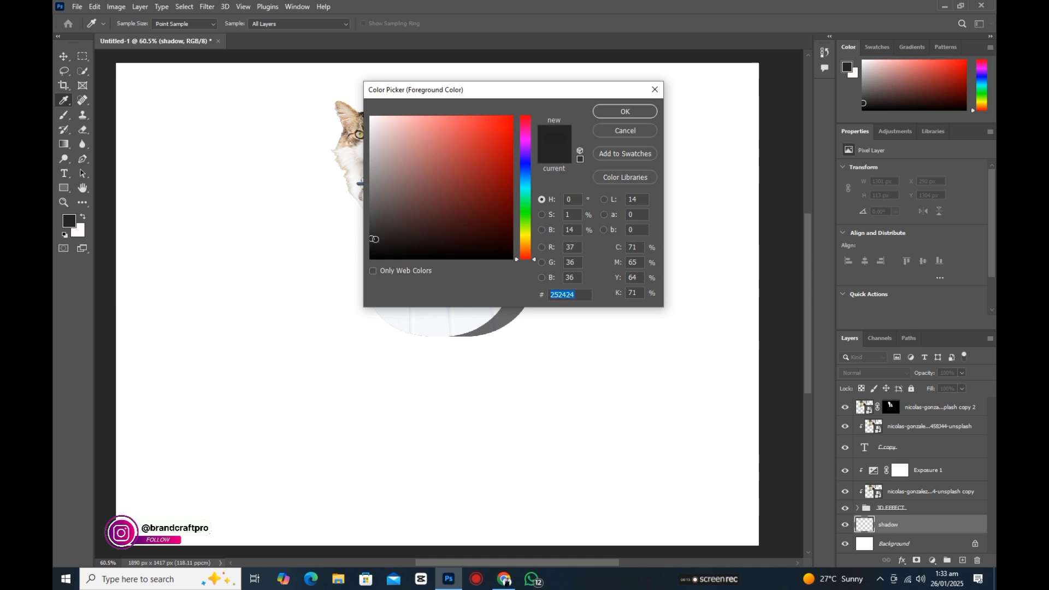
pyautogui.write('000000')
pyautogui.click(645, 112)
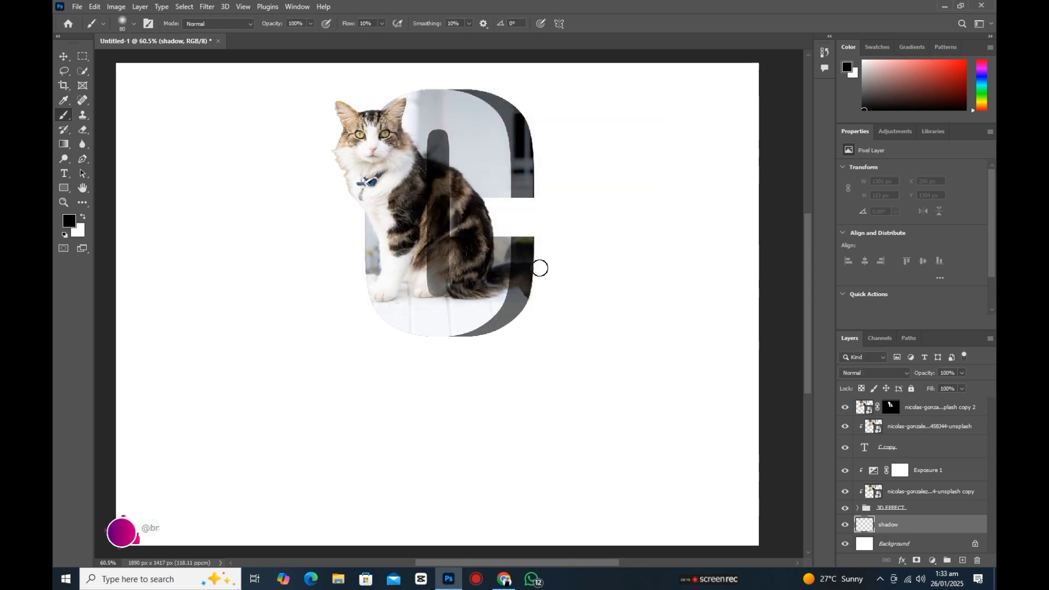
# Build up a huge soft black spot centered on the shadow layer with repeated dabs of a 2000 px brush.
pyautogui.press(']')
pyautogui.press(']')
pyautogui.press(']')
pyautogui.press(']')
pyautogui.press(']')
pyautogui.press(']')
pyautogui.press(']')
pyautogui.press(']')
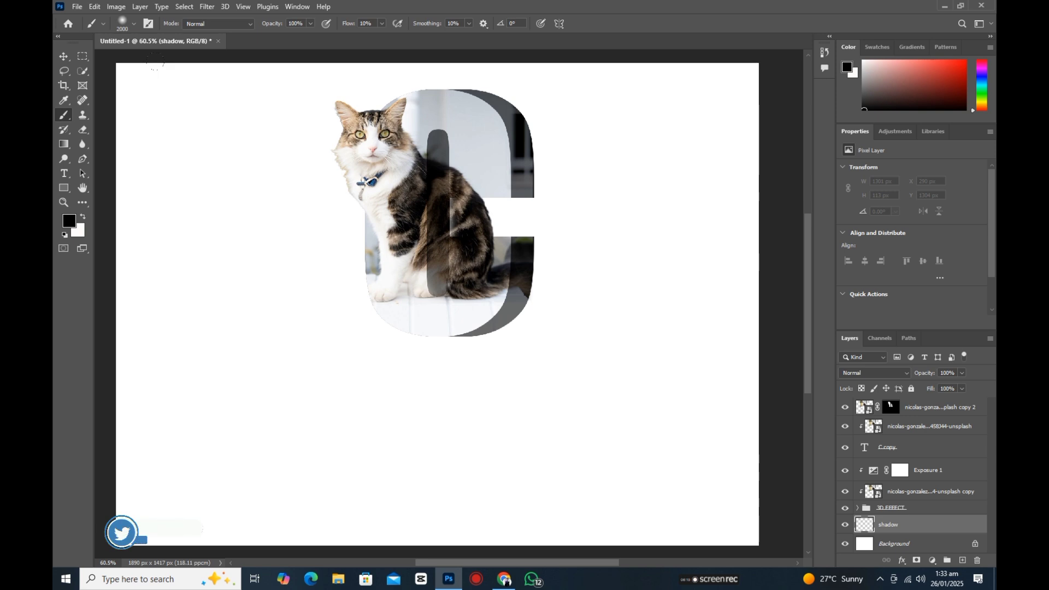
pyautogui.click(429, 314)
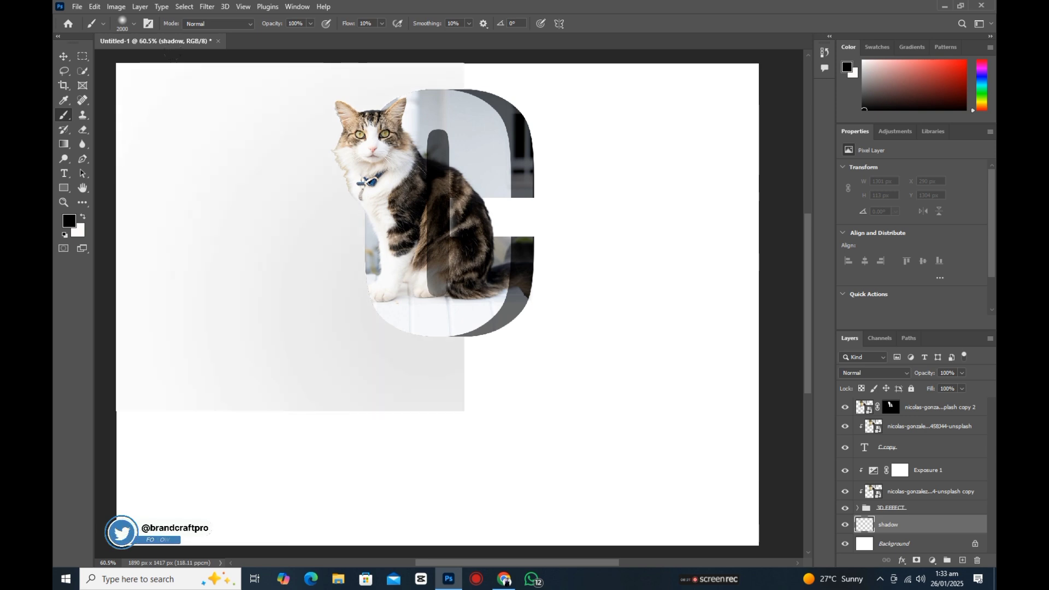
pyautogui.click(430, 314)
pyautogui.click(430, 314)
pyautogui.click(429, 313)
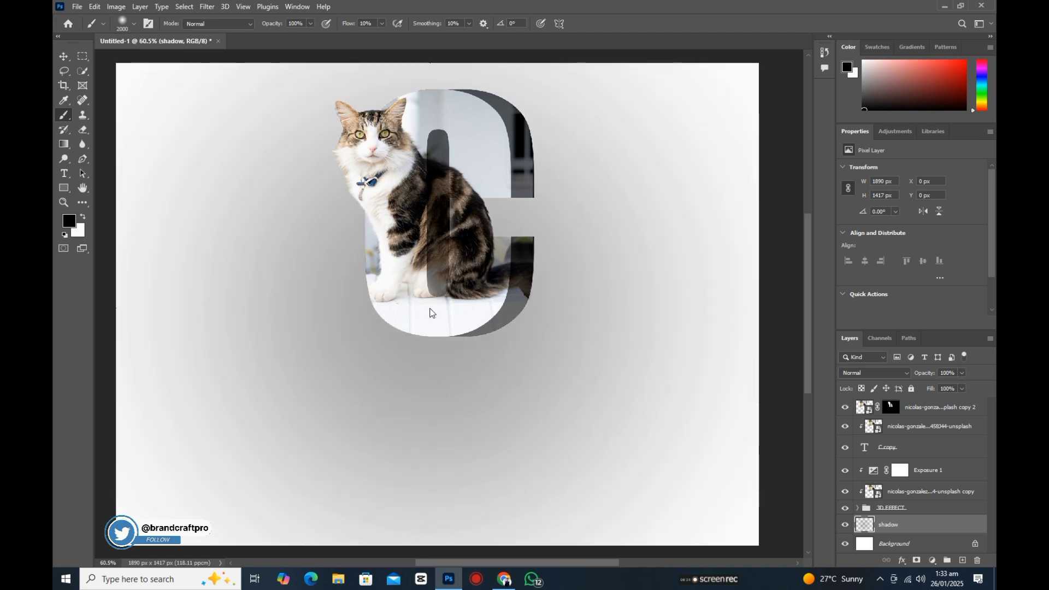
# Squash the black spot into a thin shadow strip about 570 px wide and 15 px high, directly beneath the letter C.
pyautogui.press('v')
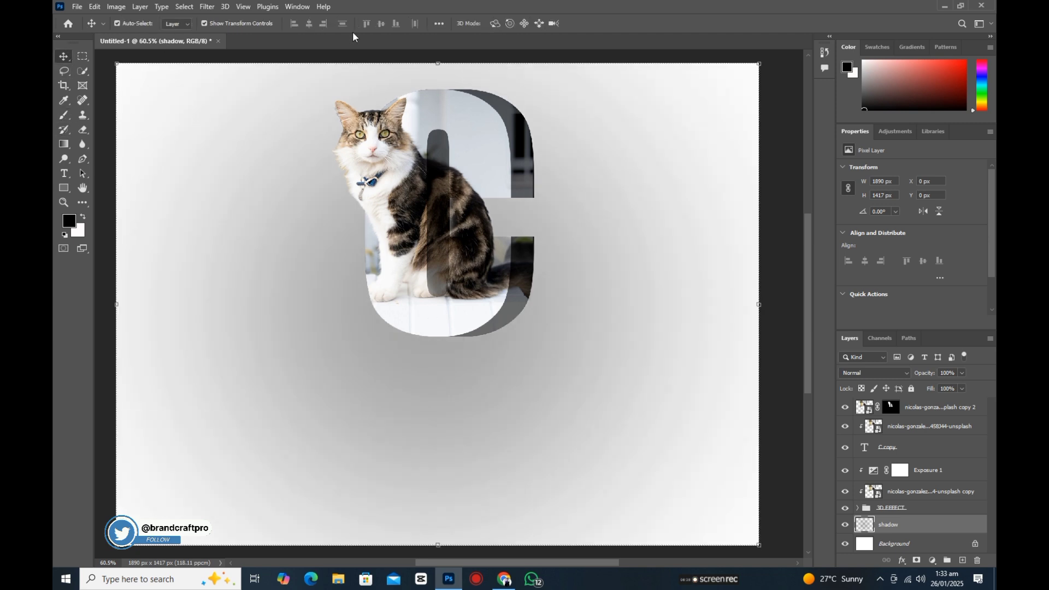
pyautogui.moveTo(437, 64); pyautogui.dragTo(402, 518)
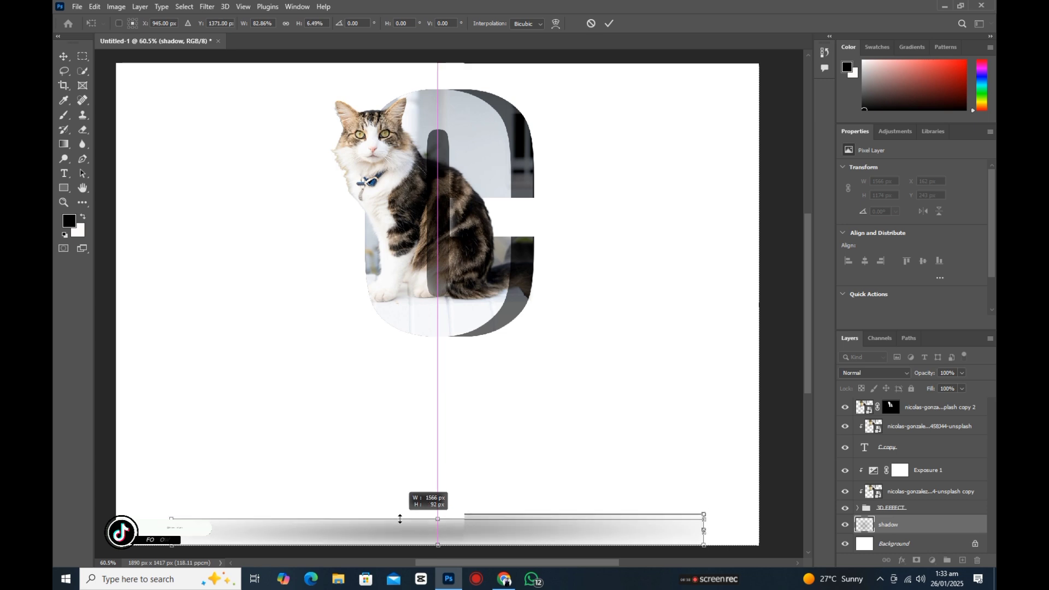
pyautogui.moveTo(464, 544); pyautogui.dragTo(453, 353)
pyautogui.moveTo(525, 346); pyautogui.dragTo(453, 355)
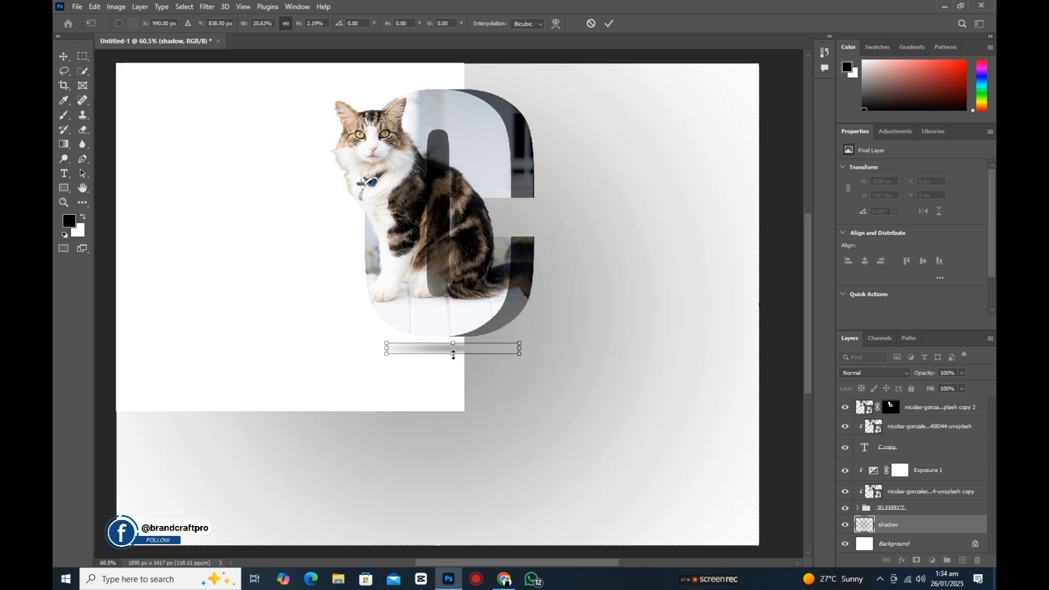
pyautogui.moveTo(522, 349); pyautogui.dragTo(578, 345)
pyautogui.moveTo(487, 352)
pyautogui.mouseDown()
pyautogui.moveTo(459, 359)
pyautogui.moveTo(478, 345)
pyautogui.mouseUp()
pyautogui.press('Return')
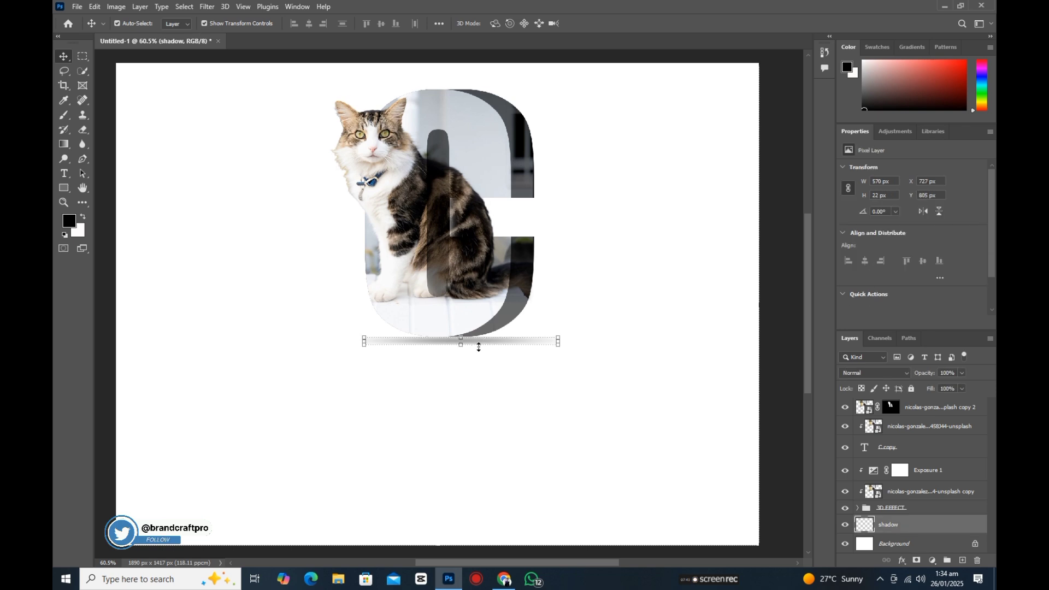
pyautogui.moveTo(461, 346); pyautogui.dragTo(476, 342)
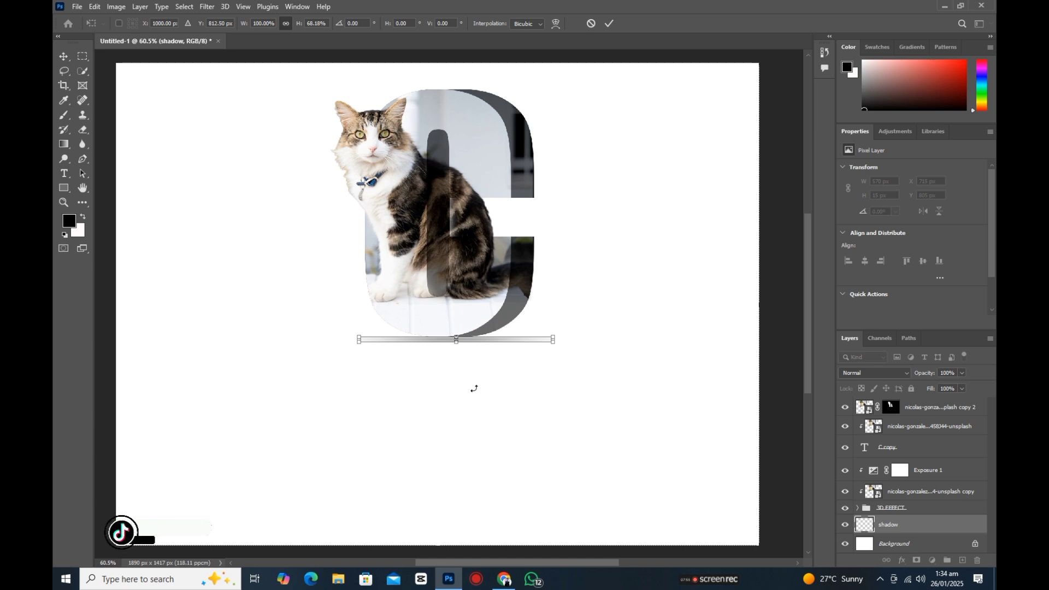
pyautogui.press('Return')
pyautogui.click(288, 290)
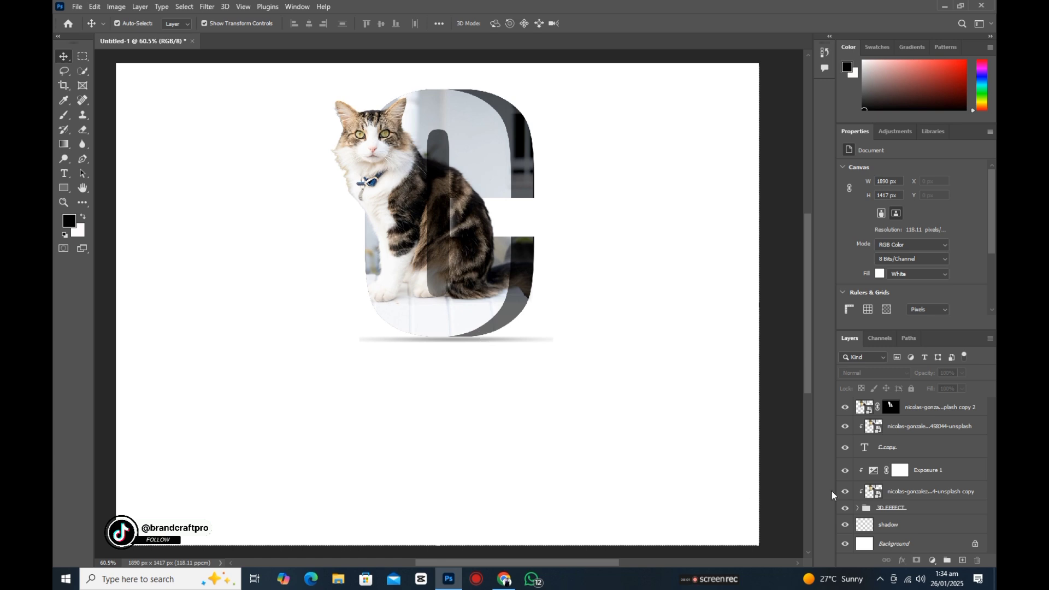
# Group the 3D EFFECT group together with all the layers above it.
pyautogui.click(902, 509)
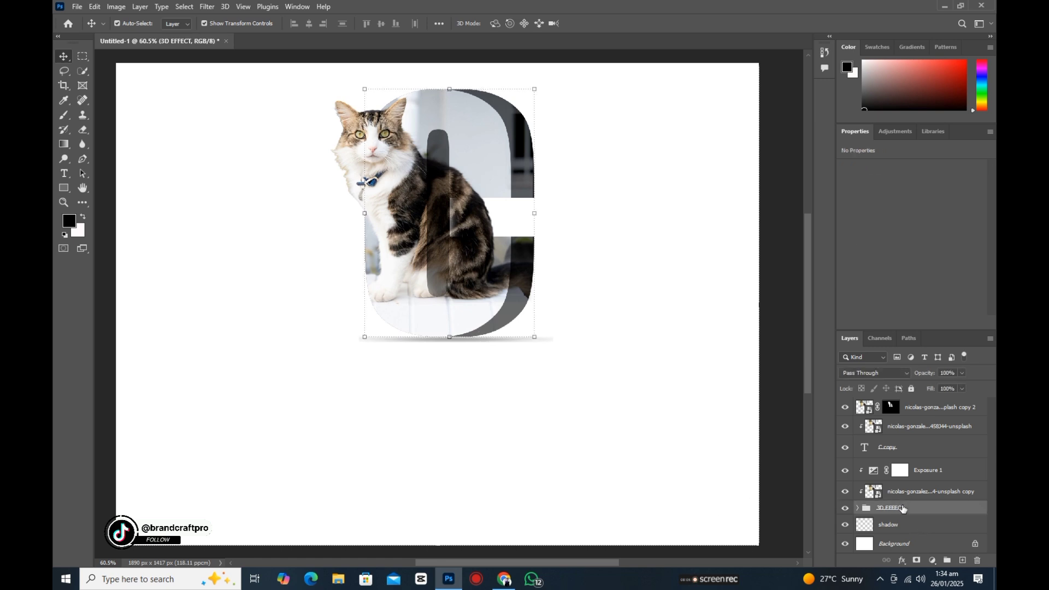
pyautogui.keyDown('shift'); pyautogui.click(922, 408); pyautogui.keyUp('shift')
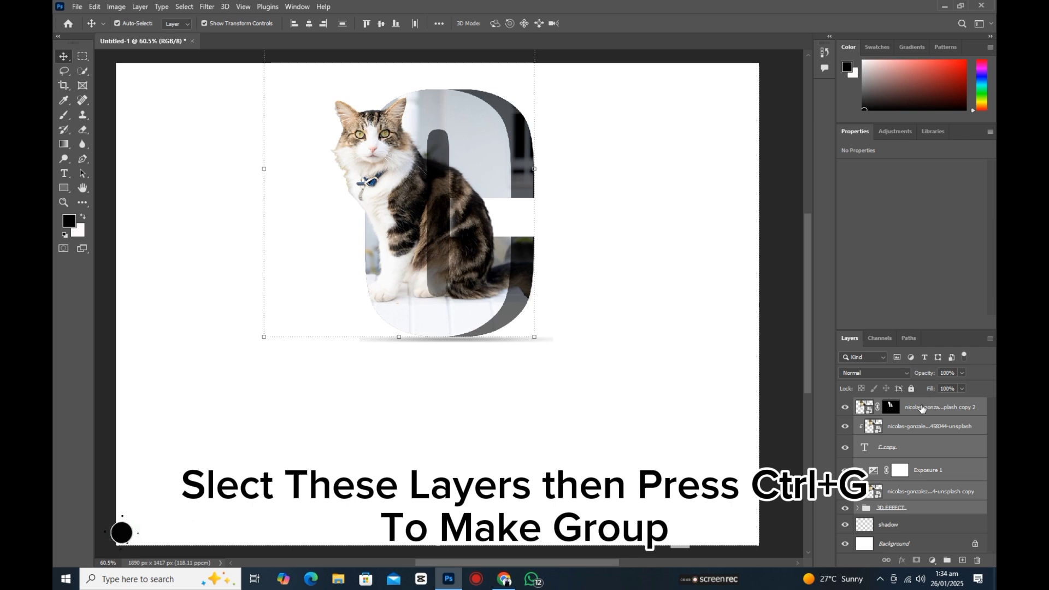
pyautogui.hotkey('ctrl', 'g')
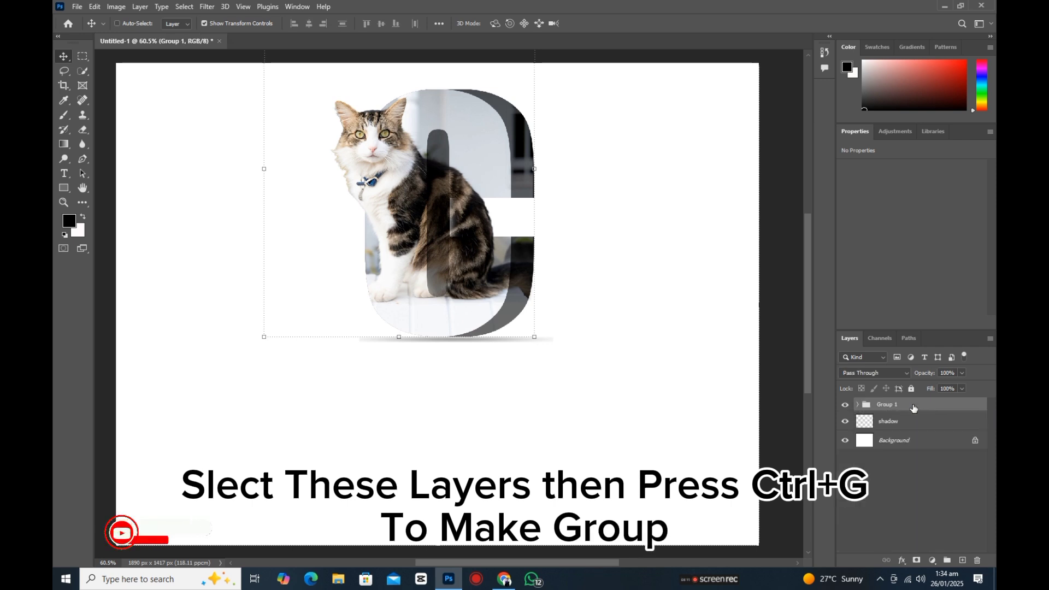
# Duplicate the new group, flip the copy vertically and place it upside down directly beneath the original letter as a reflection.
pyautogui.hotkey('ctrl', 'j')
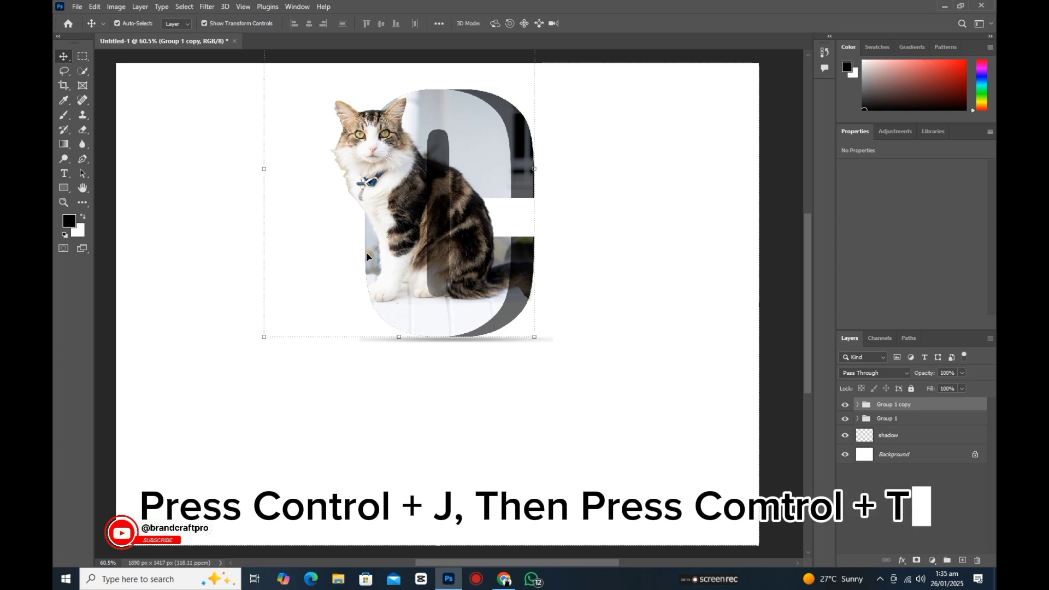
pyautogui.hotkey('ctrl', 't')
pyautogui.rightClick(489, 176)
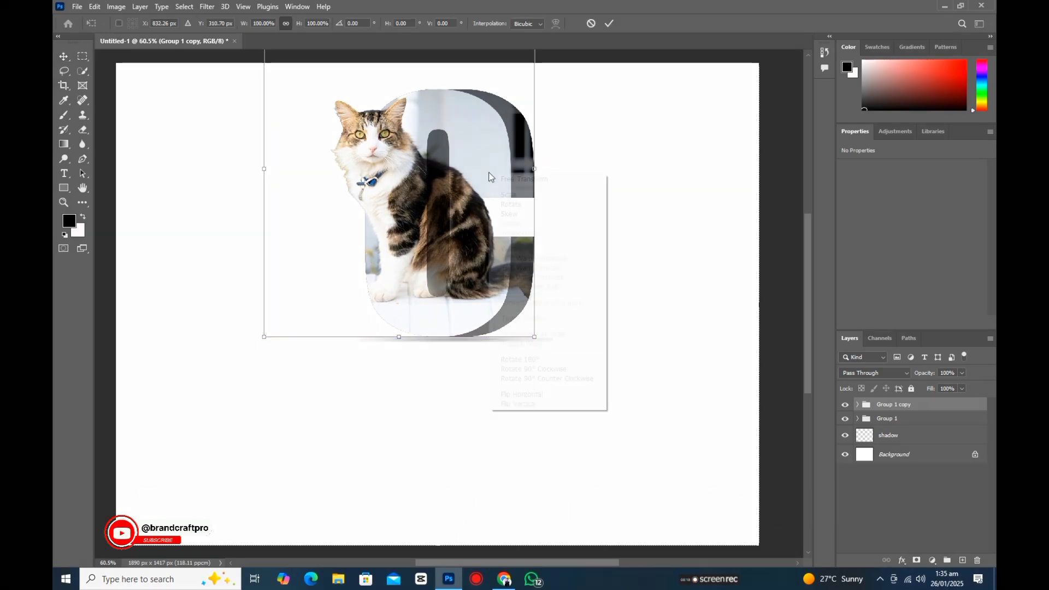
pyautogui.click(528, 404)
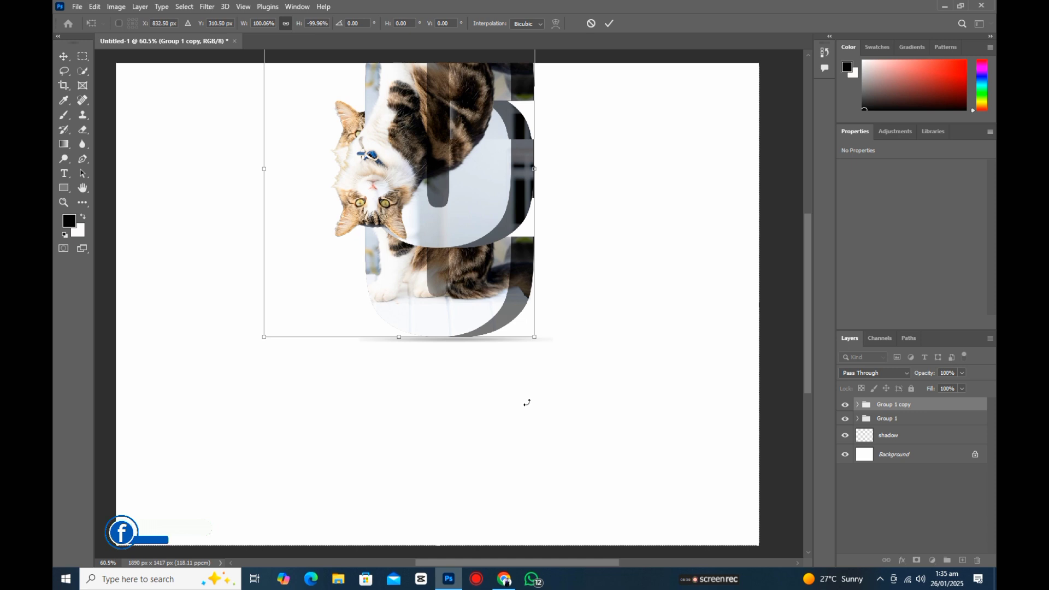
pyautogui.moveTo(474, 81); pyautogui.dragTo(474, 416)
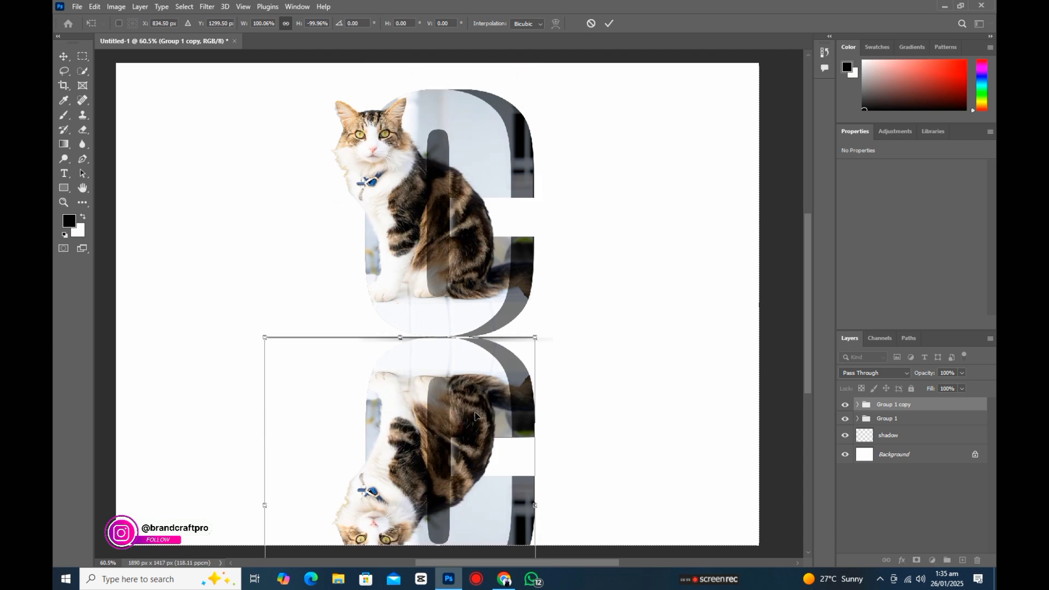
pyautogui.press('Down')
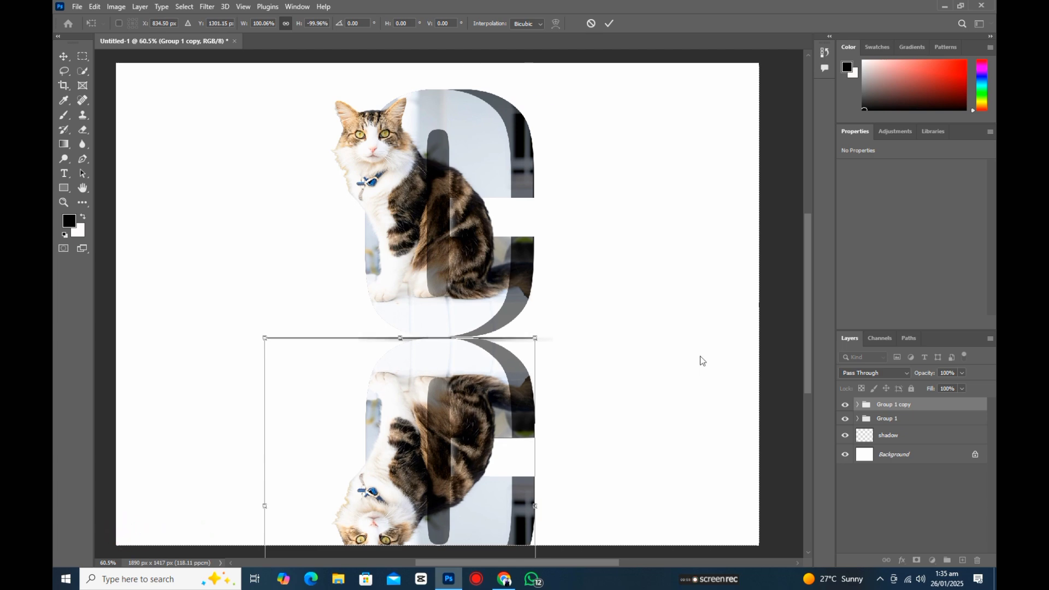
pyautogui.press('Down')
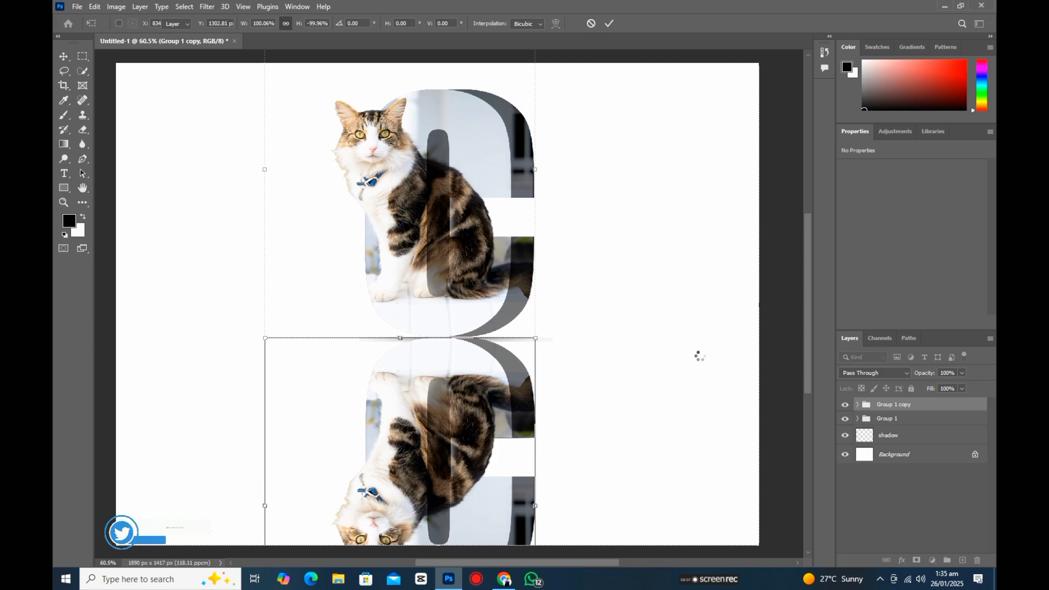
pyautogui.press('Return')
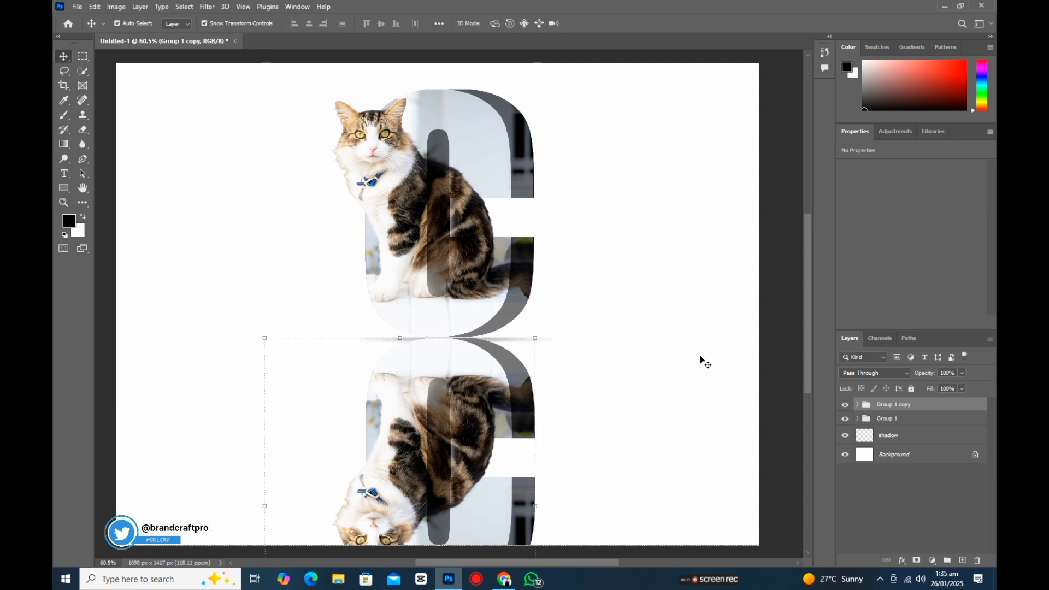
# Add a layer mask to the flipped group copy and fade the reflection out downward with a linear Black, White gradient.
pyautogui.click(918, 560)
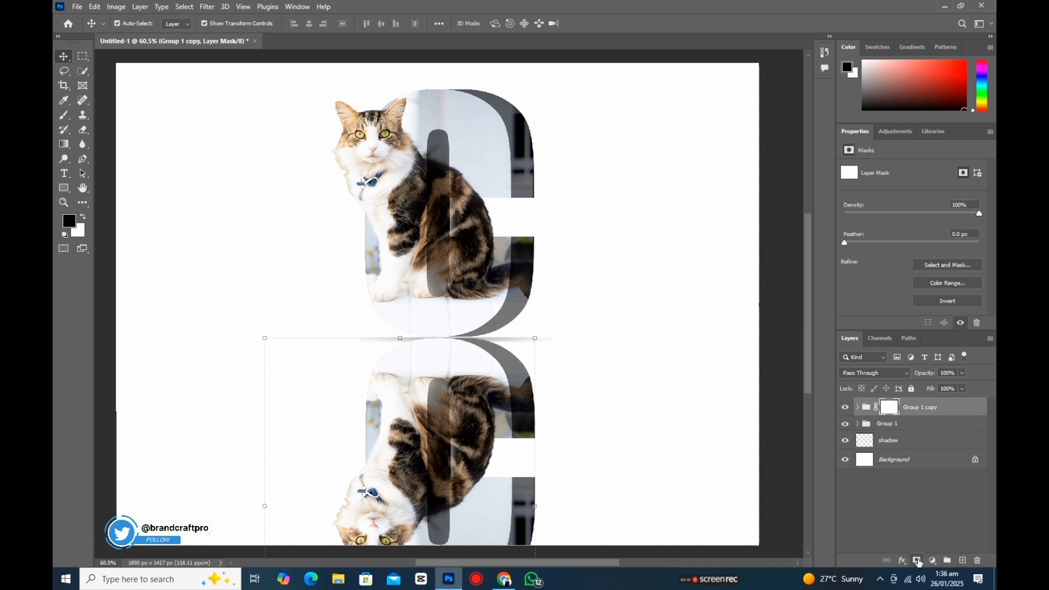
pyautogui.click(70, 146)
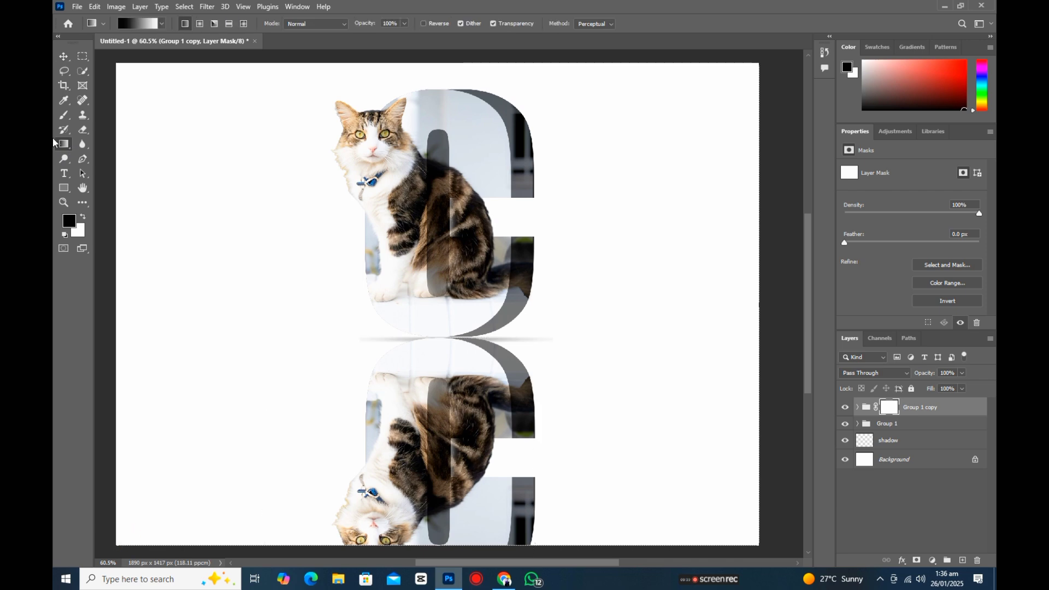
pyautogui.click(143, 23)
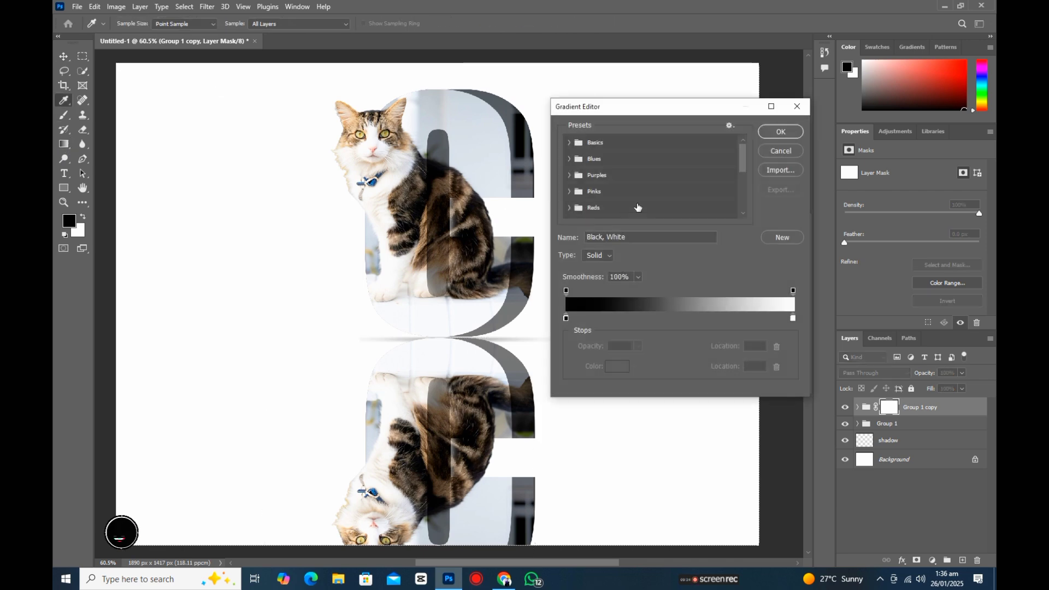
pyautogui.click(780, 132)
pyautogui.moveTo(449, 503); pyautogui.dragTo(447, 334)
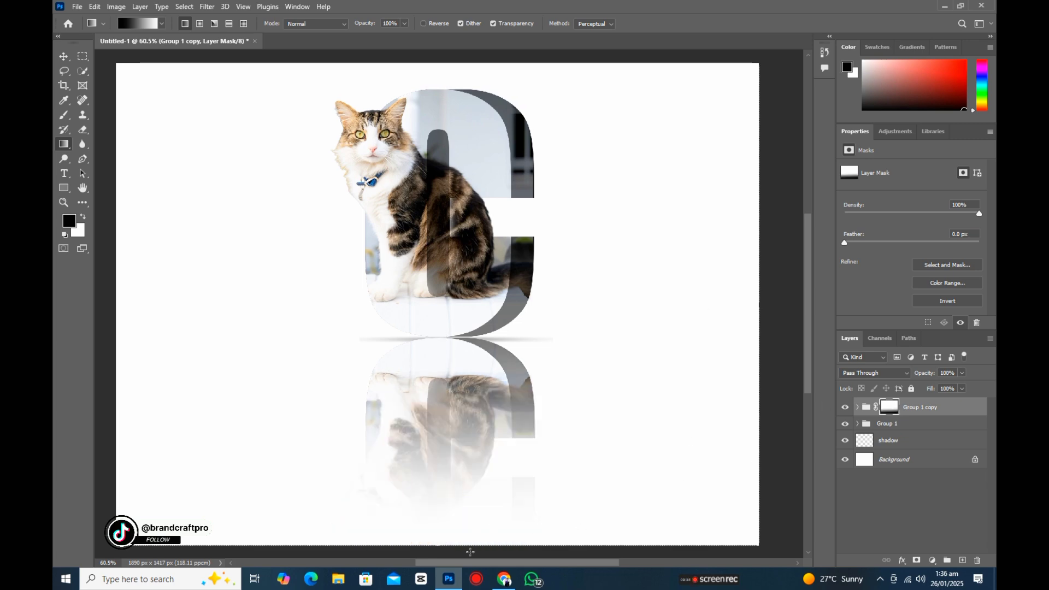
pyautogui.moveTo(462, 471); pyautogui.dragTo(462, 471)
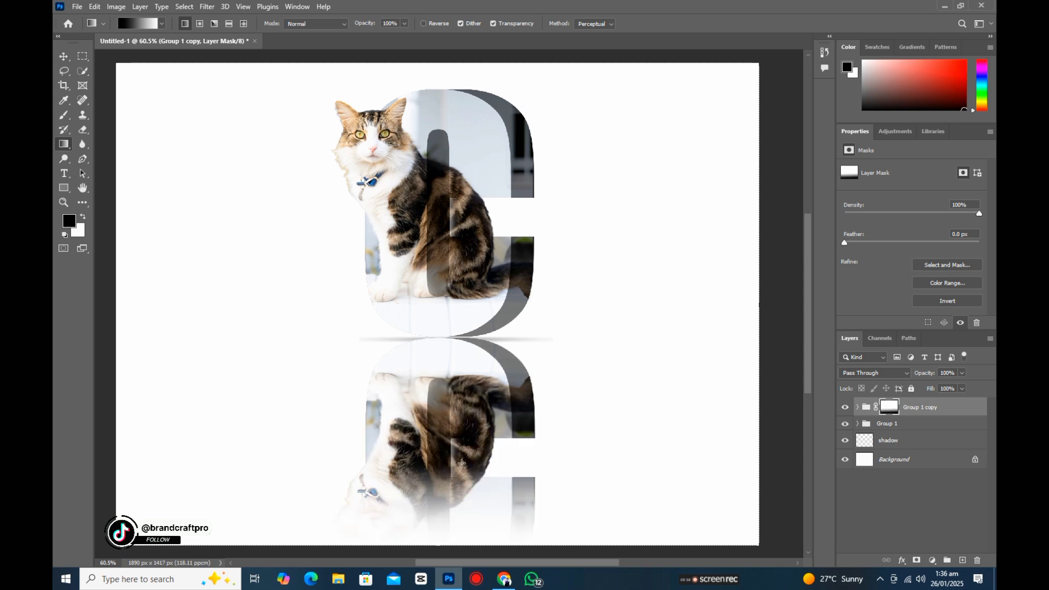
pyautogui.moveTo(463, 545); pyautogui.dragTo(468, 401)
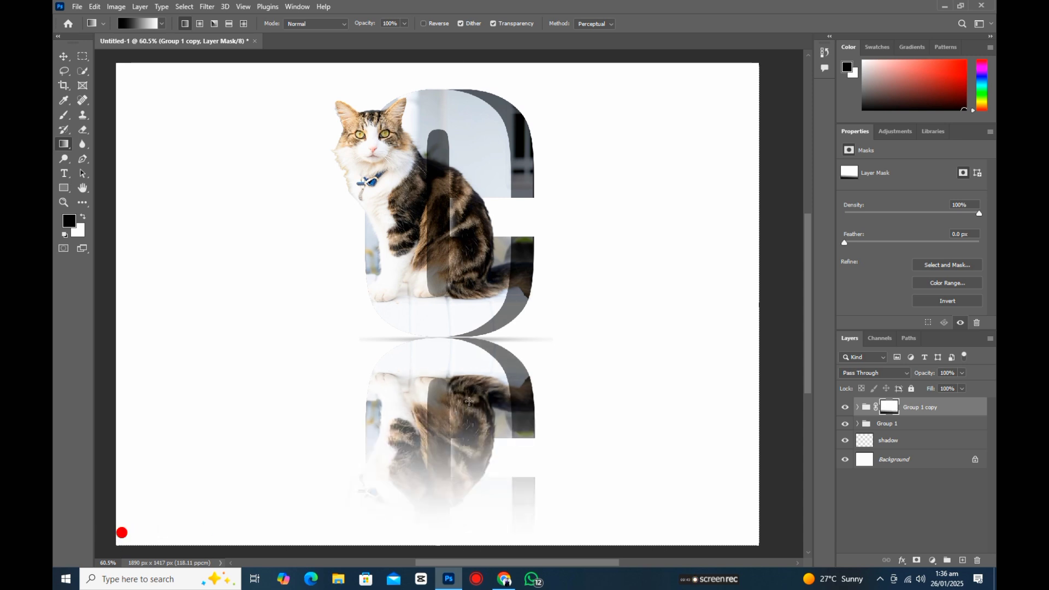
pyautogui.moveTo(440, 545); pyautogui.dragTo(437, 459)
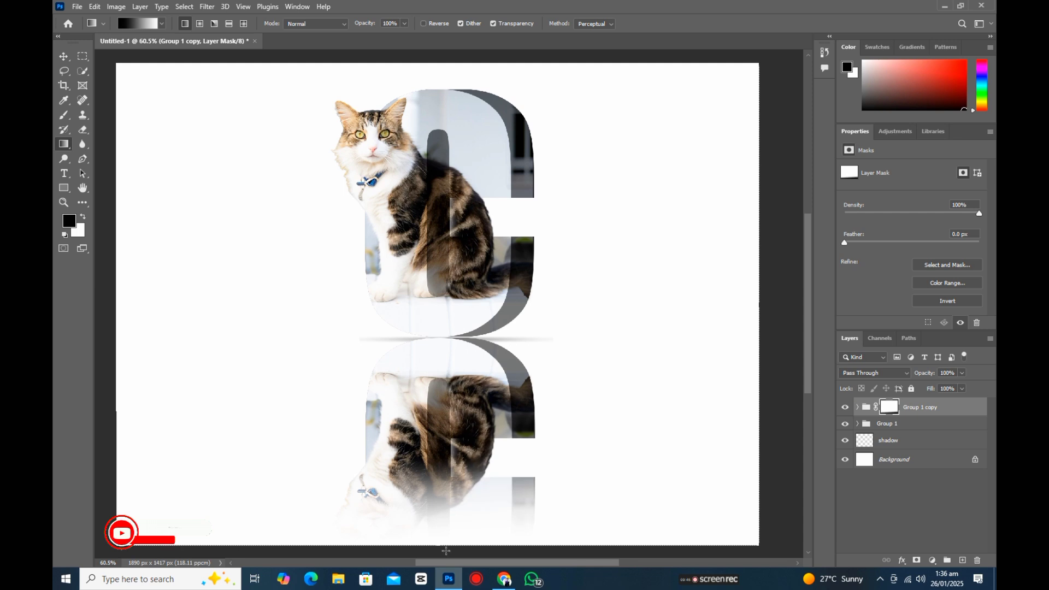
pyautogui.moveTo(445, 546); pyautogui.dragTo(447, 411)
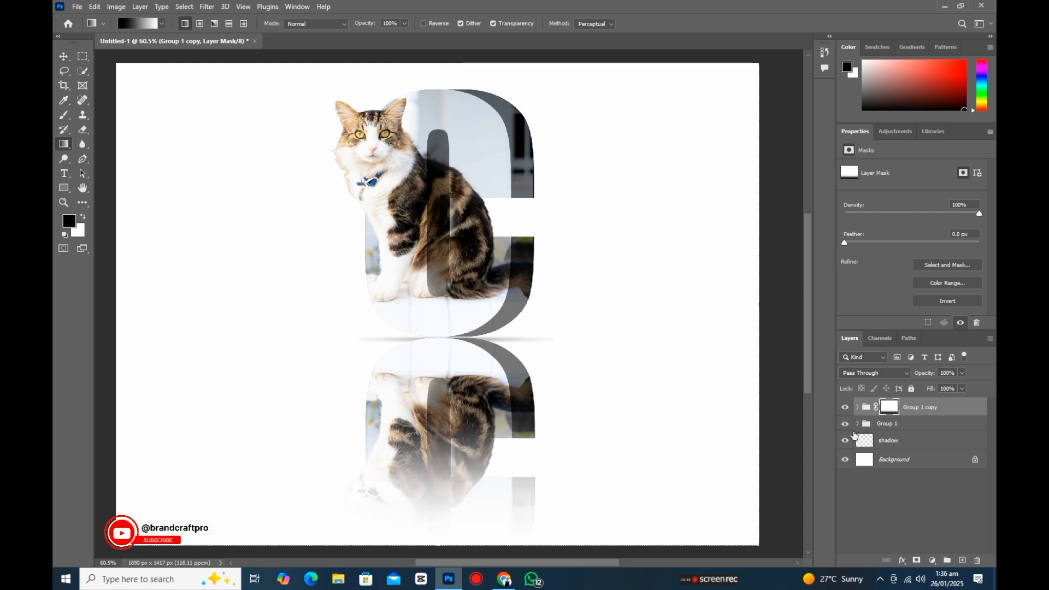
# Add a linear Gradient Fill layer directly above the Background using the basic Black, White preset.
pyautogui.click(900, 461)
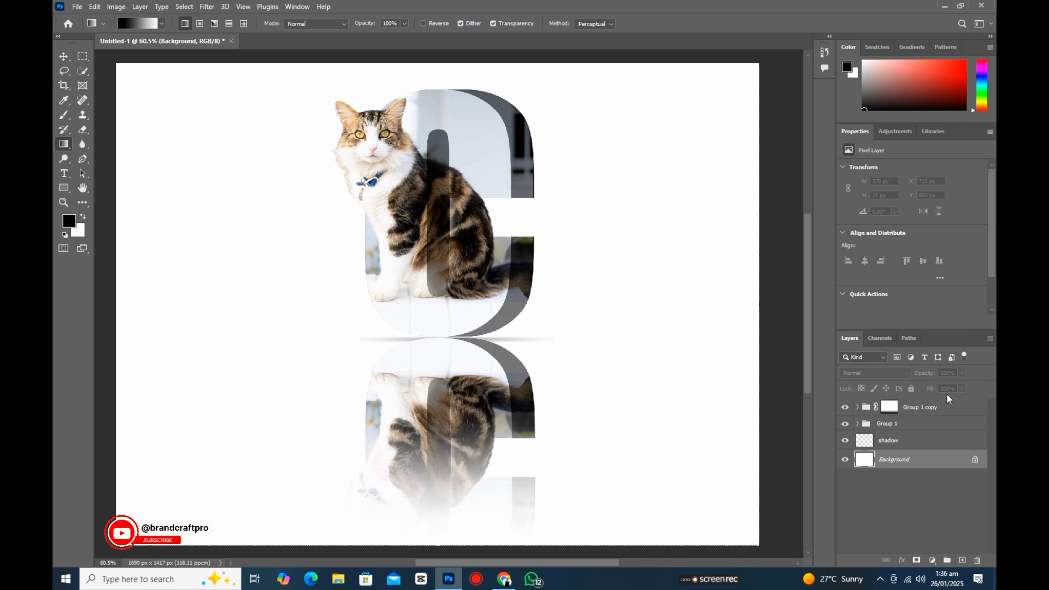
pyautogui.click(932, 560)
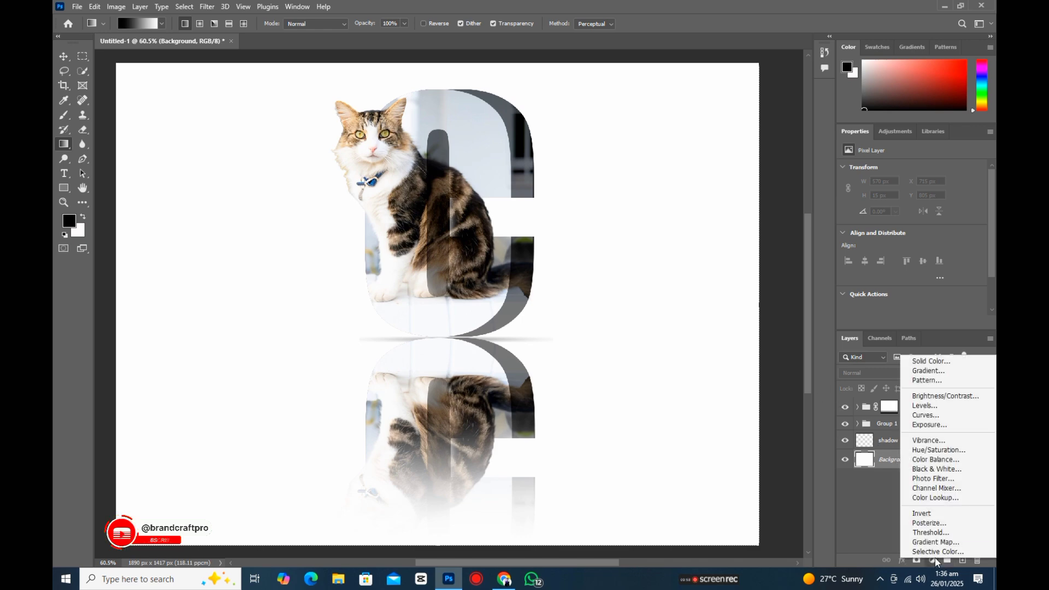
pyautogui.click(927, 376)
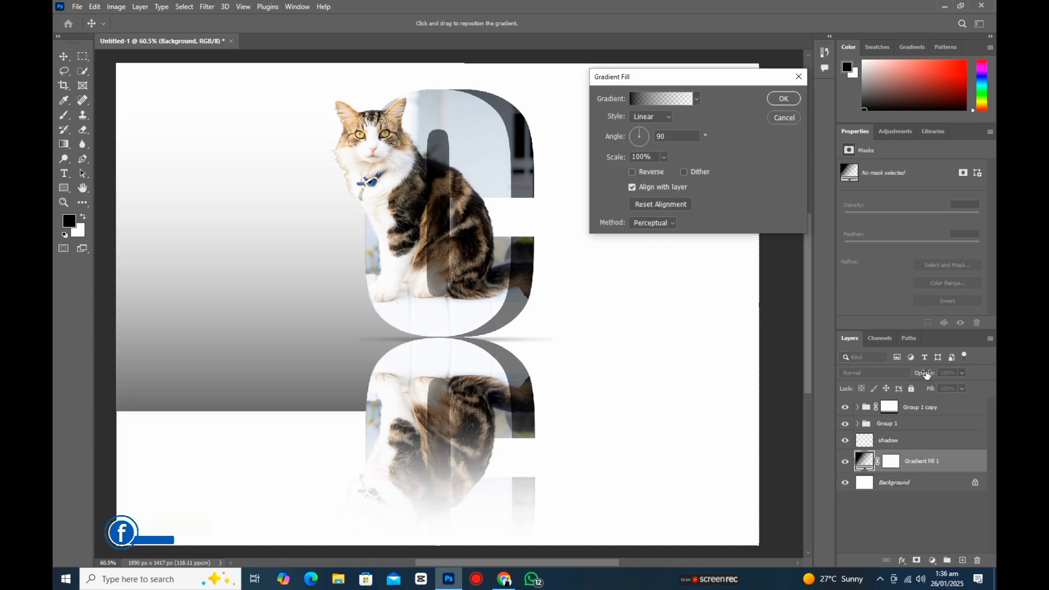
pyautogui.click(663, 98)
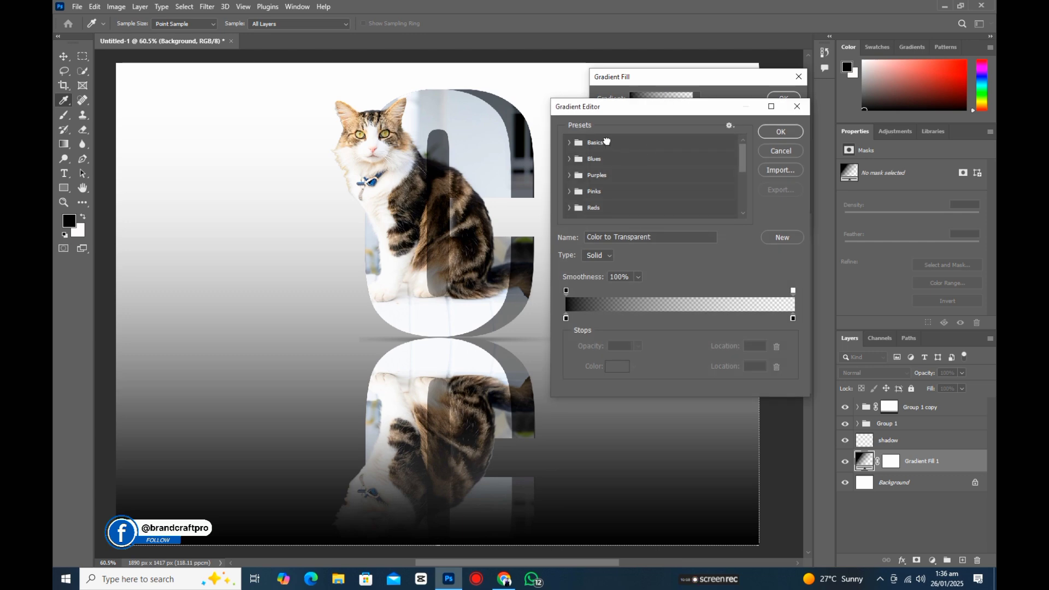
pyautogui.click(569, 143)
pyautogui.click(620, 162)
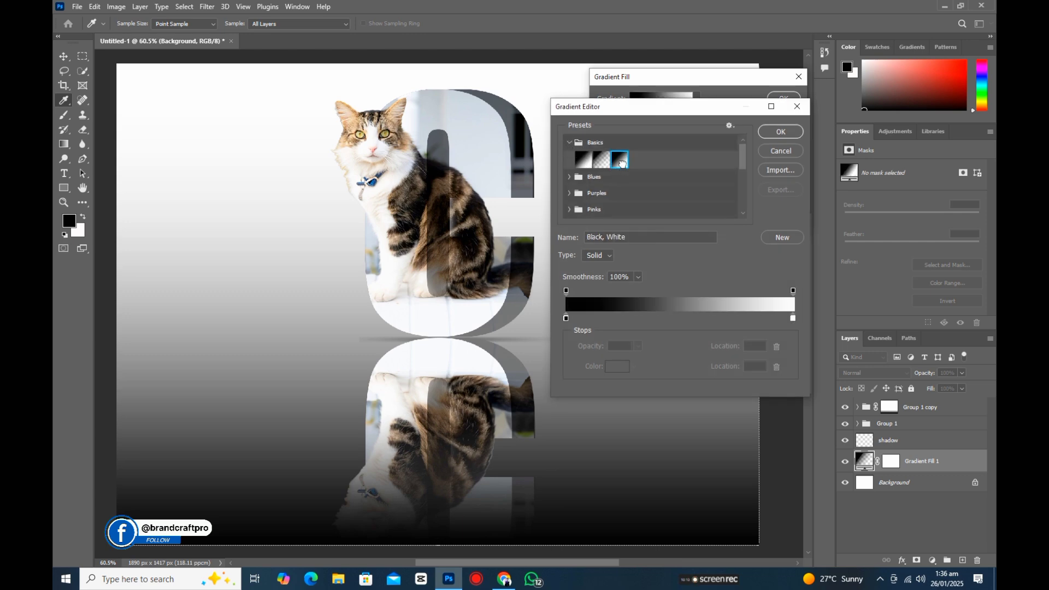
# Try brown and tan tones sampled from the cat's fur as the colour of the gradient's start stop at location 0.
pyautogui.click(566, 319)
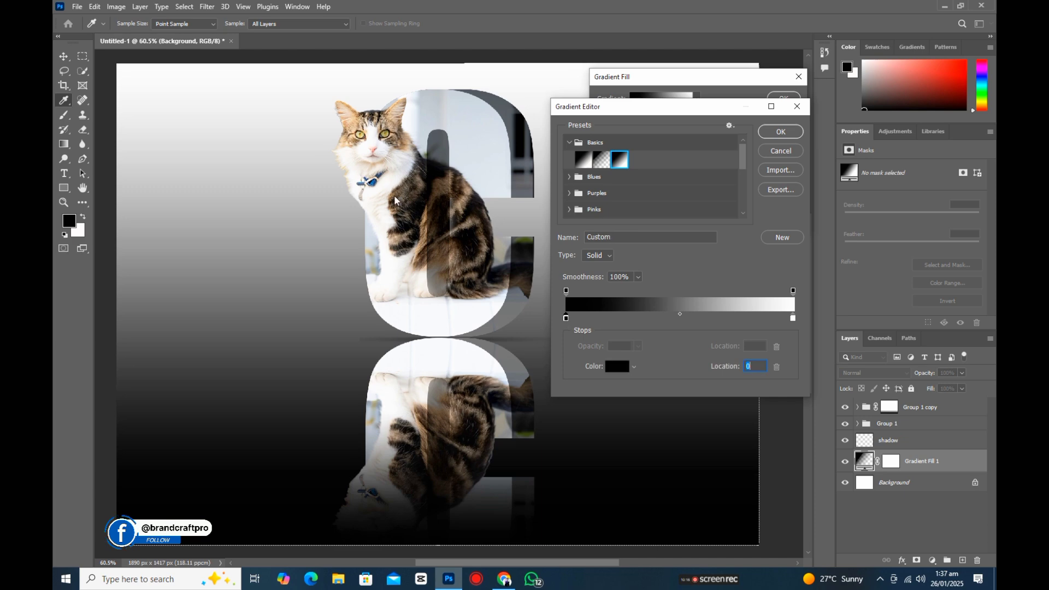
pyautogui.click(406, 143)
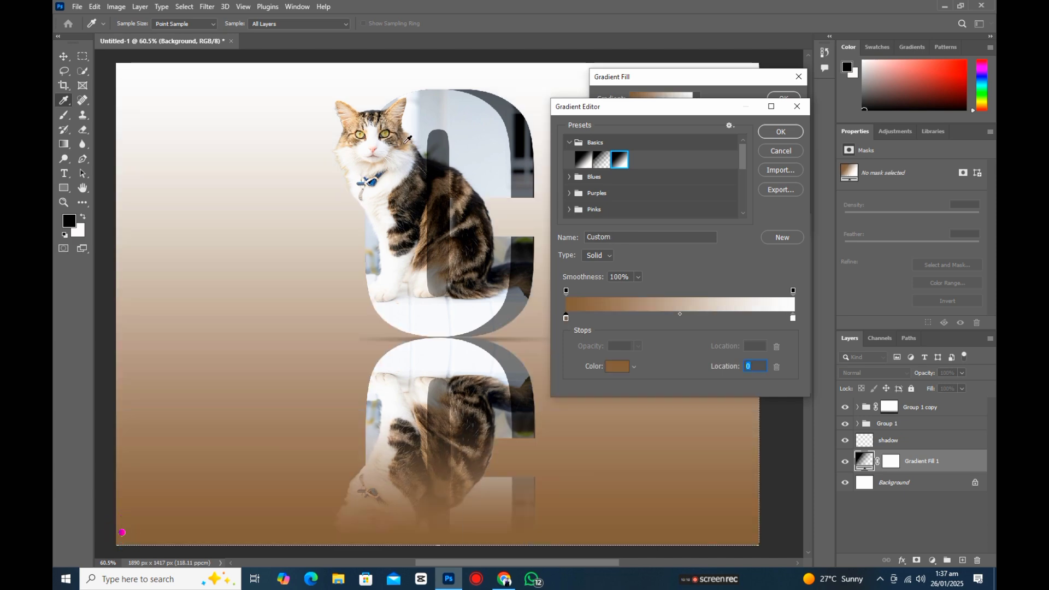
pyautogui.click(418, 191)
pyautogui.click(470, 191)
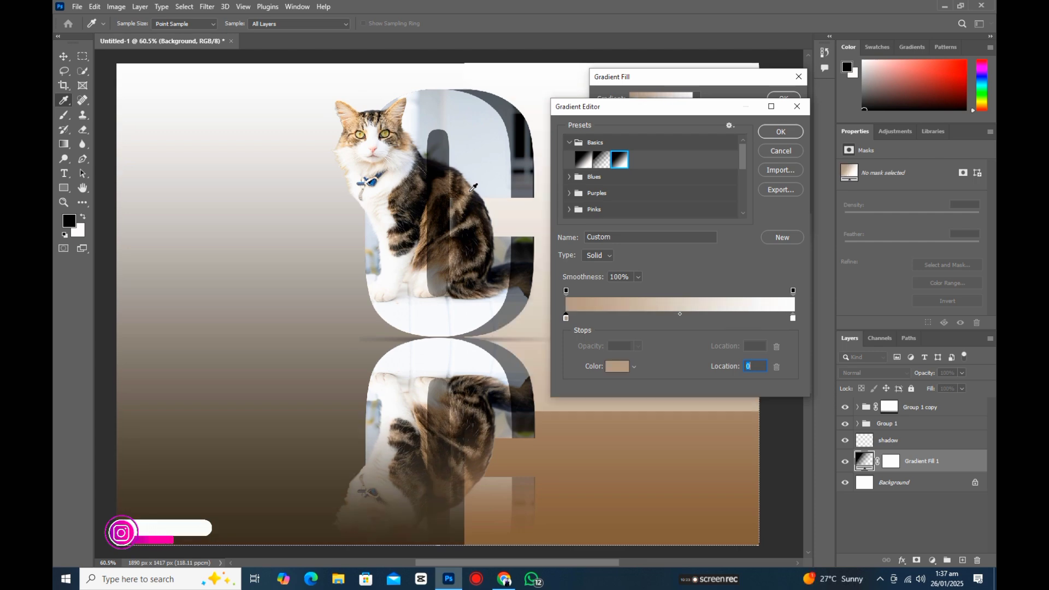
# Try light grey, grey, white and pinkish-beige tones sampled from the cat photo for the gradient's end stop at location 100.
pyautogui.click(792, 318)
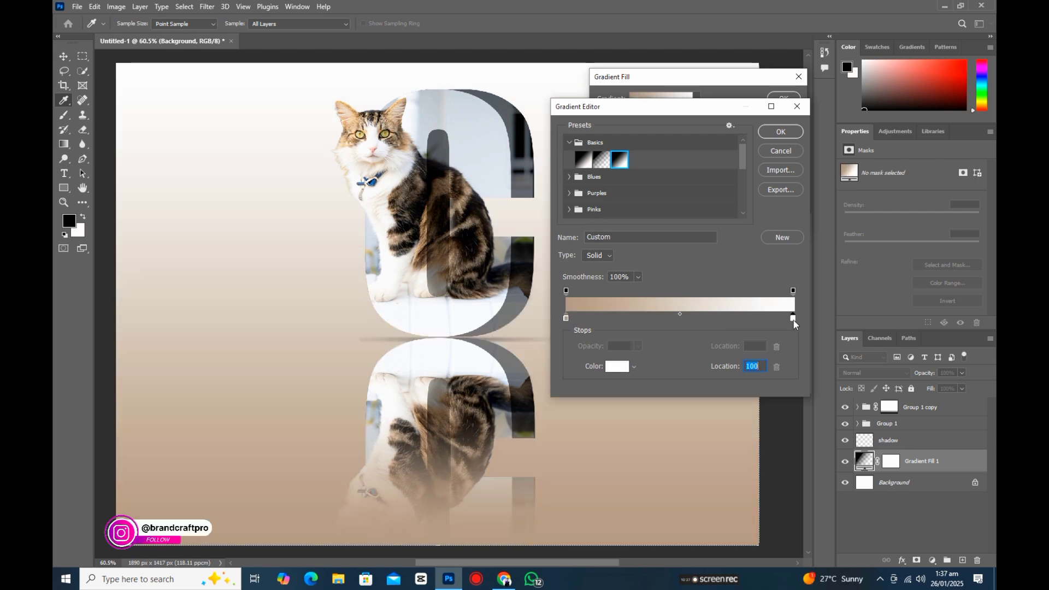
pyautogui.click(404, 170)
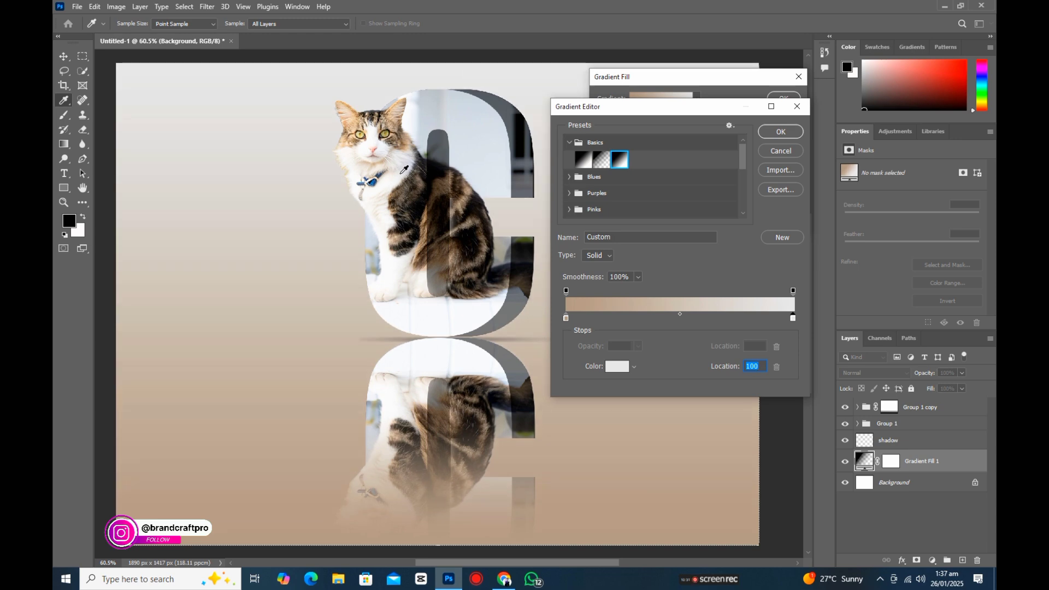
pyautogui.click(432, 276)
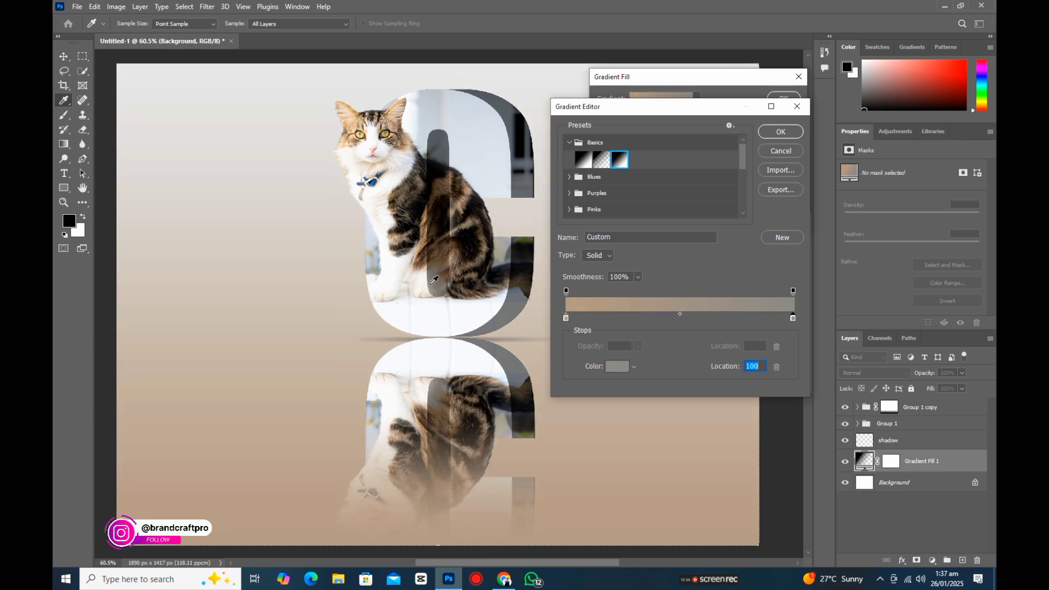
pyautogui.click(392, 276)
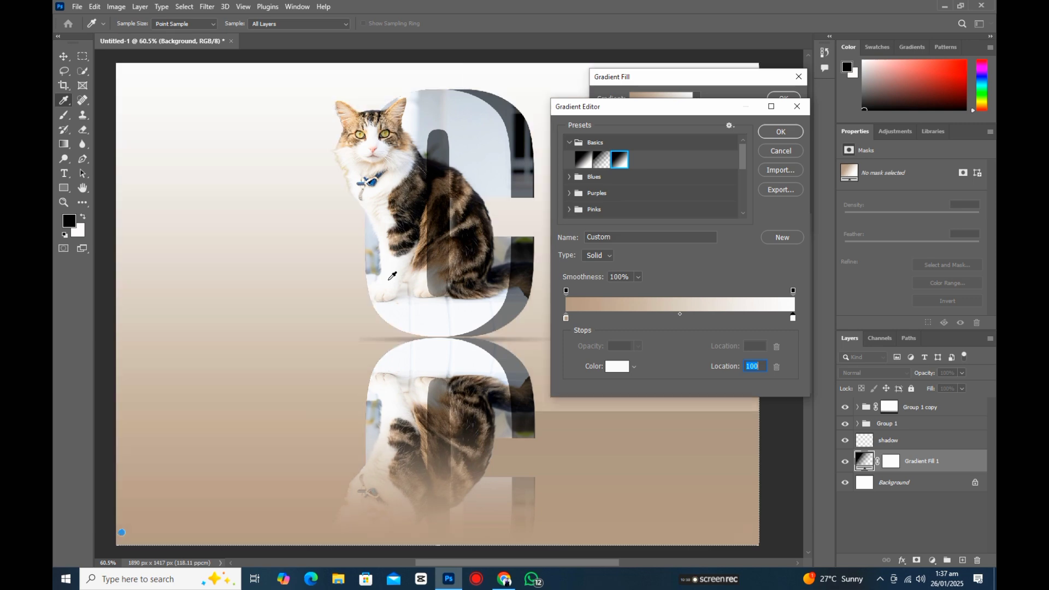
pyautogui.click(399, 113)
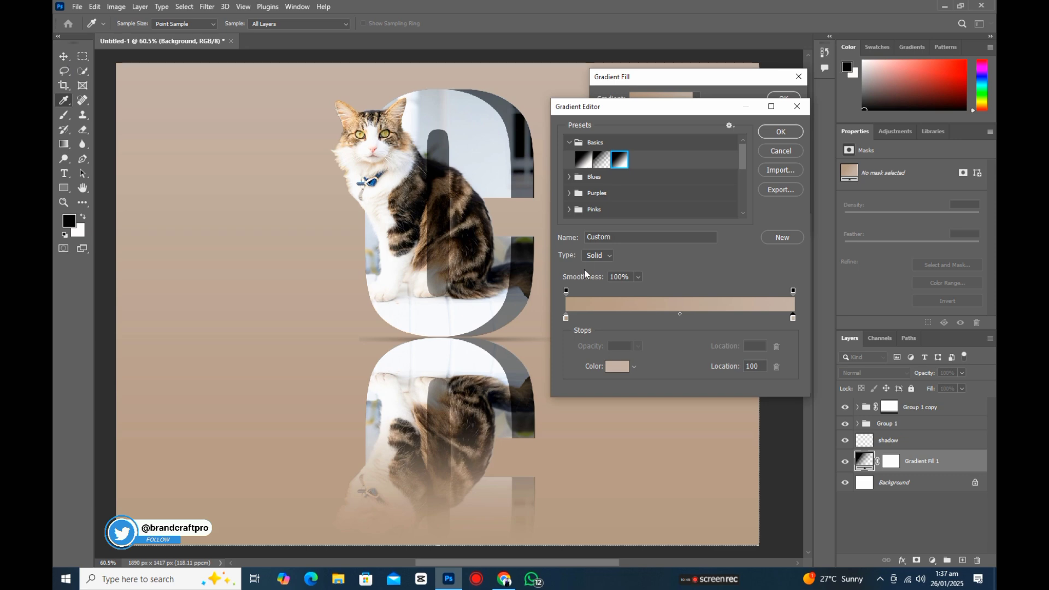
# Shift the gradient's colour midpoint slightly toward the end stop and set the end stop to the blue sampled from the cat's collar.
pyautogui.moveTo(678, 315)
pyautogui.mouseDown()
pyautogui.moveTo(669, 314)
pyautogui.moveTo(684, 309)
pyautogui.mouseUp()
pyautogui.click(793, 317)
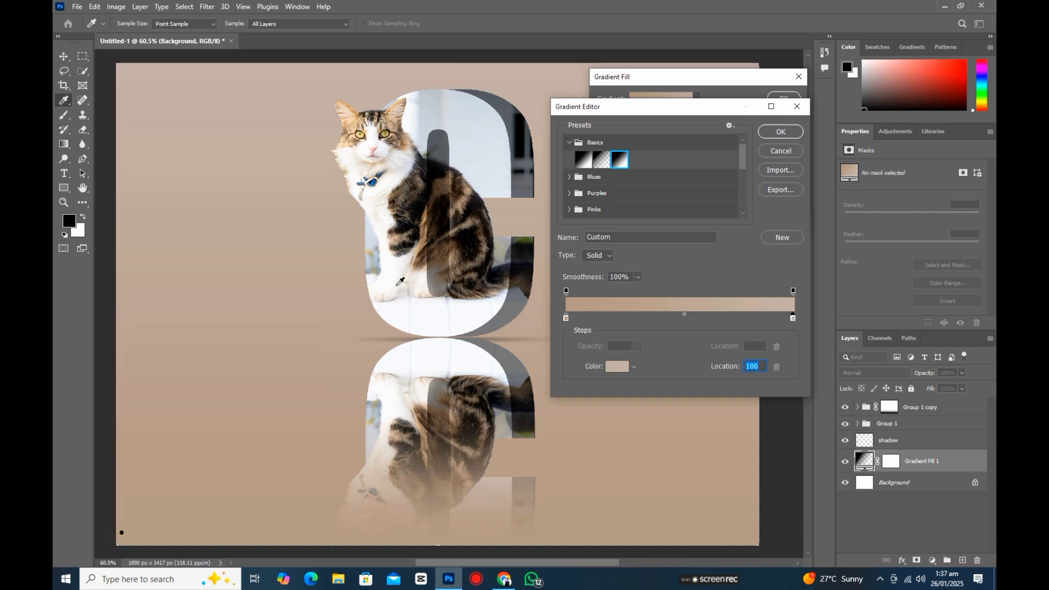
pyautogui.click(375, 179)
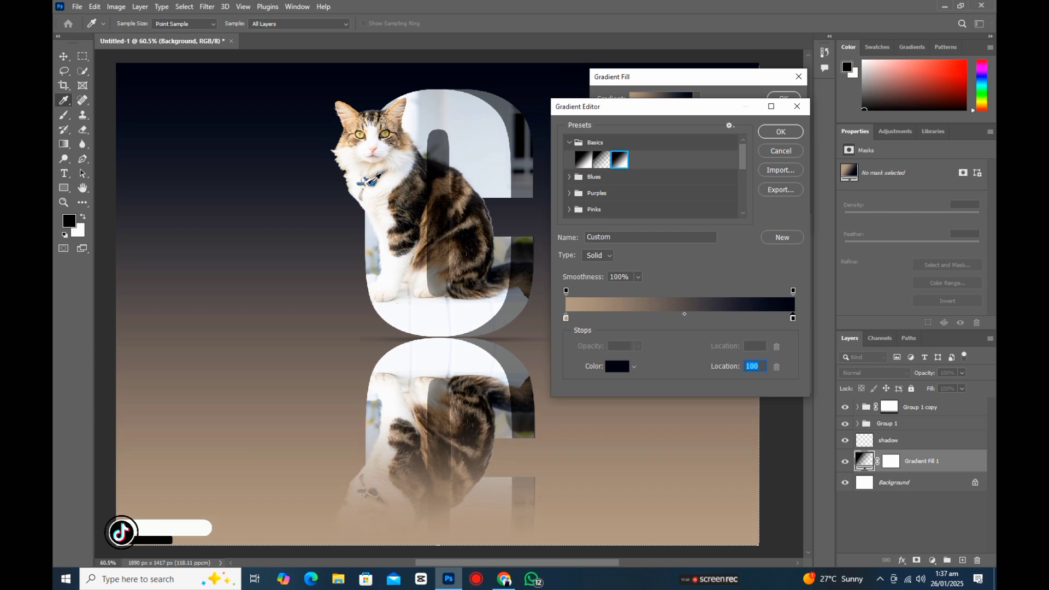
pyautogui.click(377, 178)
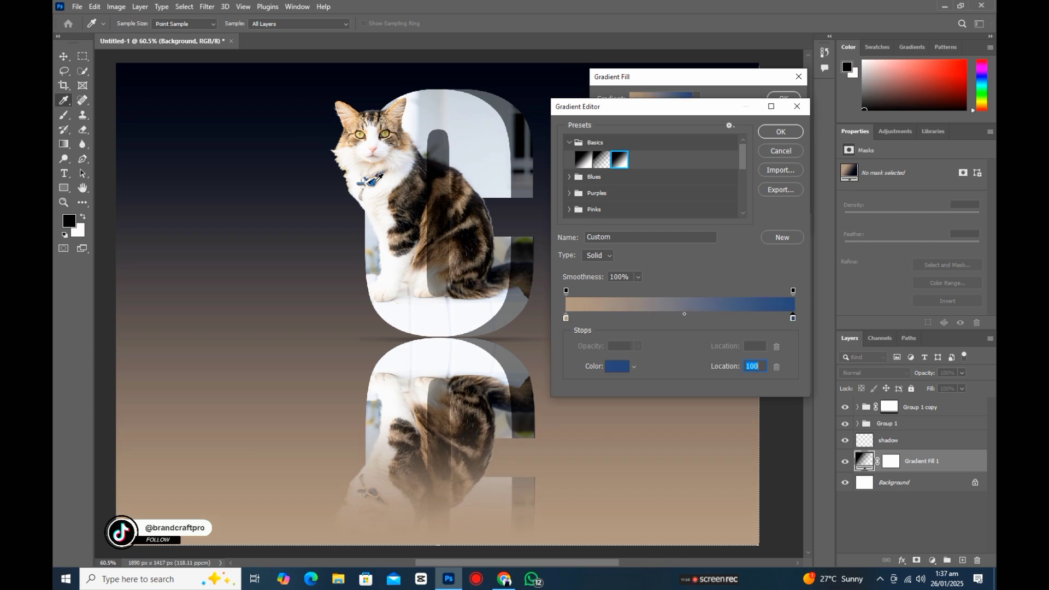
# Set the gradient's start stop to the white sampled from the cat's chest fur and apply the blue-to-white gradient fill.
pyautogui.click(565, 318)
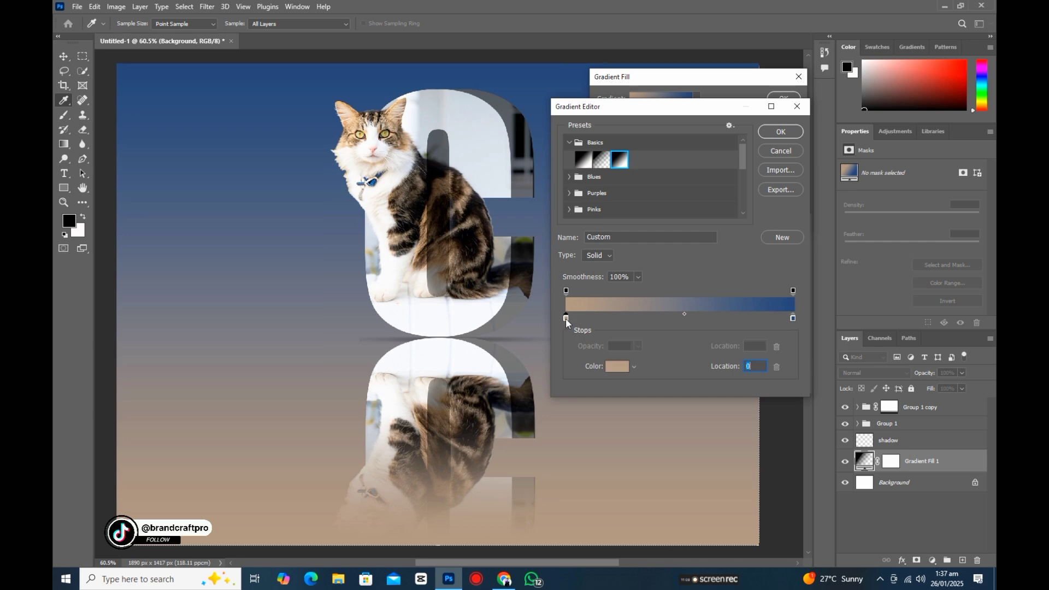
pyautogui.click(420, 205)
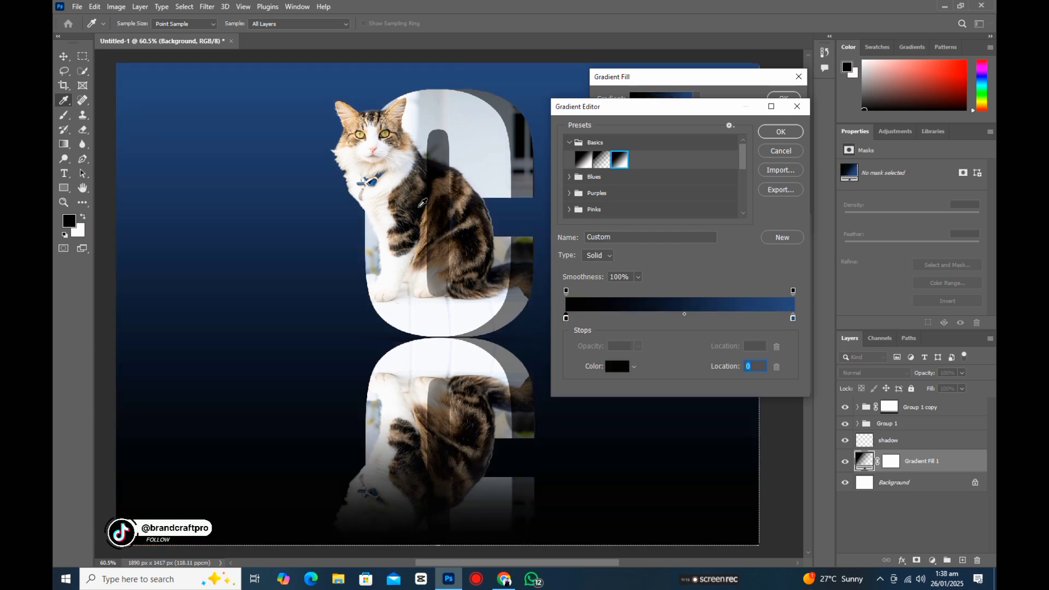
pyautogui.click(394, 220)
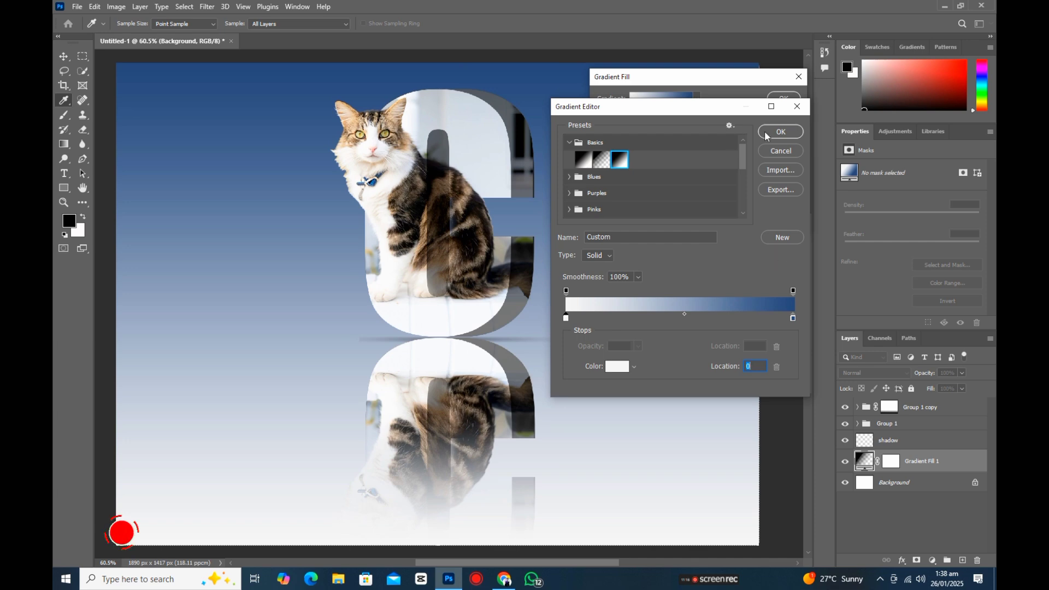
pyautogui.click(765, 134)
pyautogui.click(782, 102)
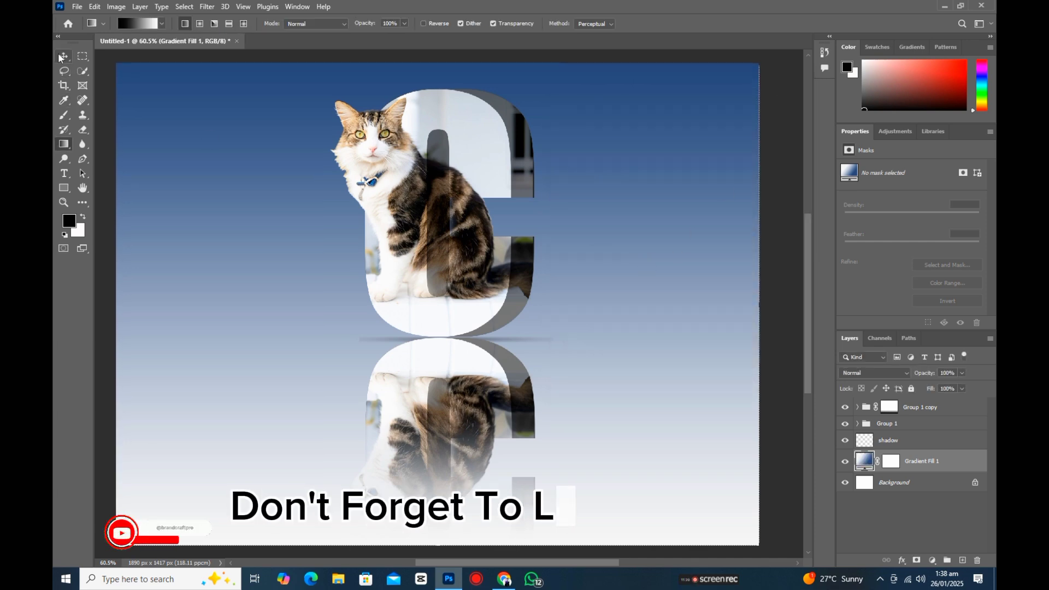
pyautogui.click(61, 55)
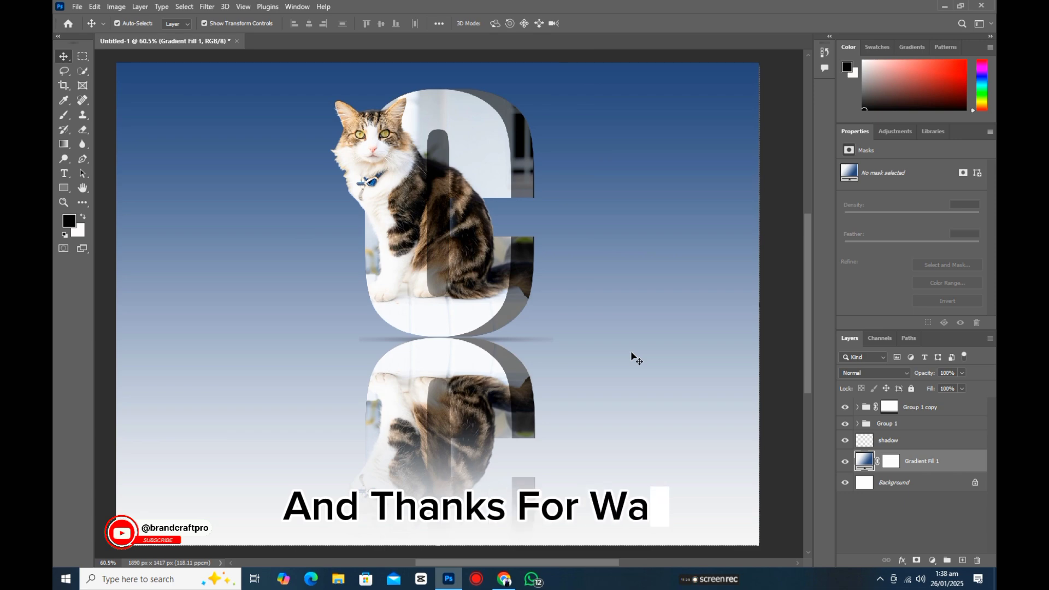